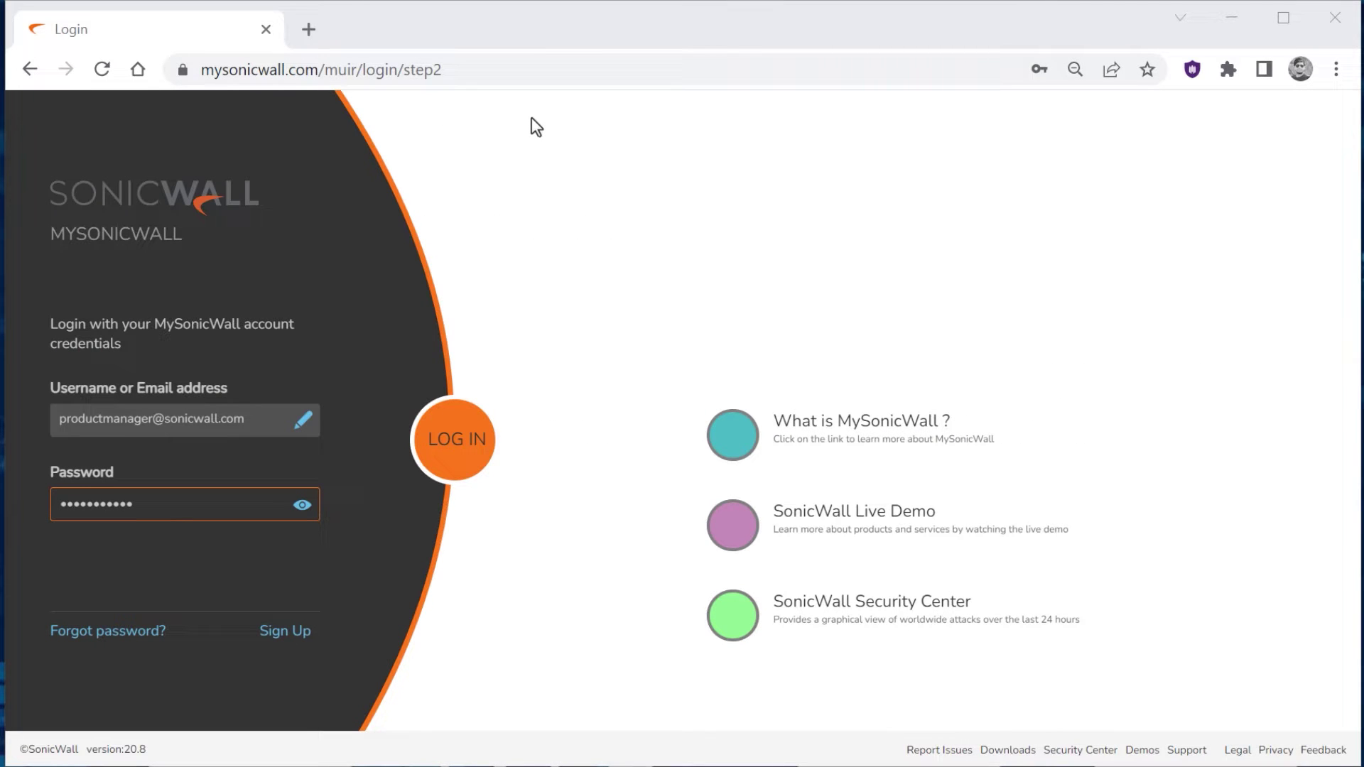
Sign in to MySonicWall and open the Licenses tab of the PM Demo Capture Cloud tenant's Capture Client product.
click(458, 462)
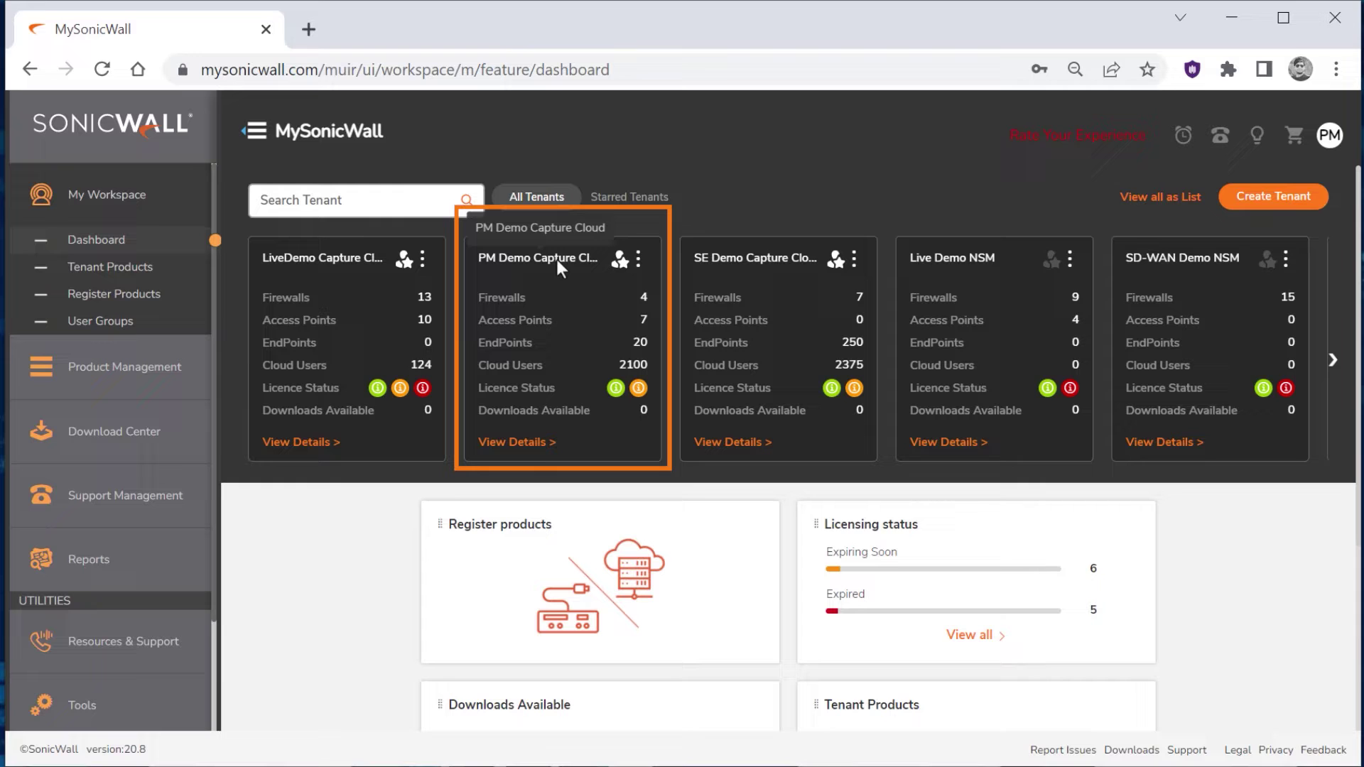
click(533, 453)
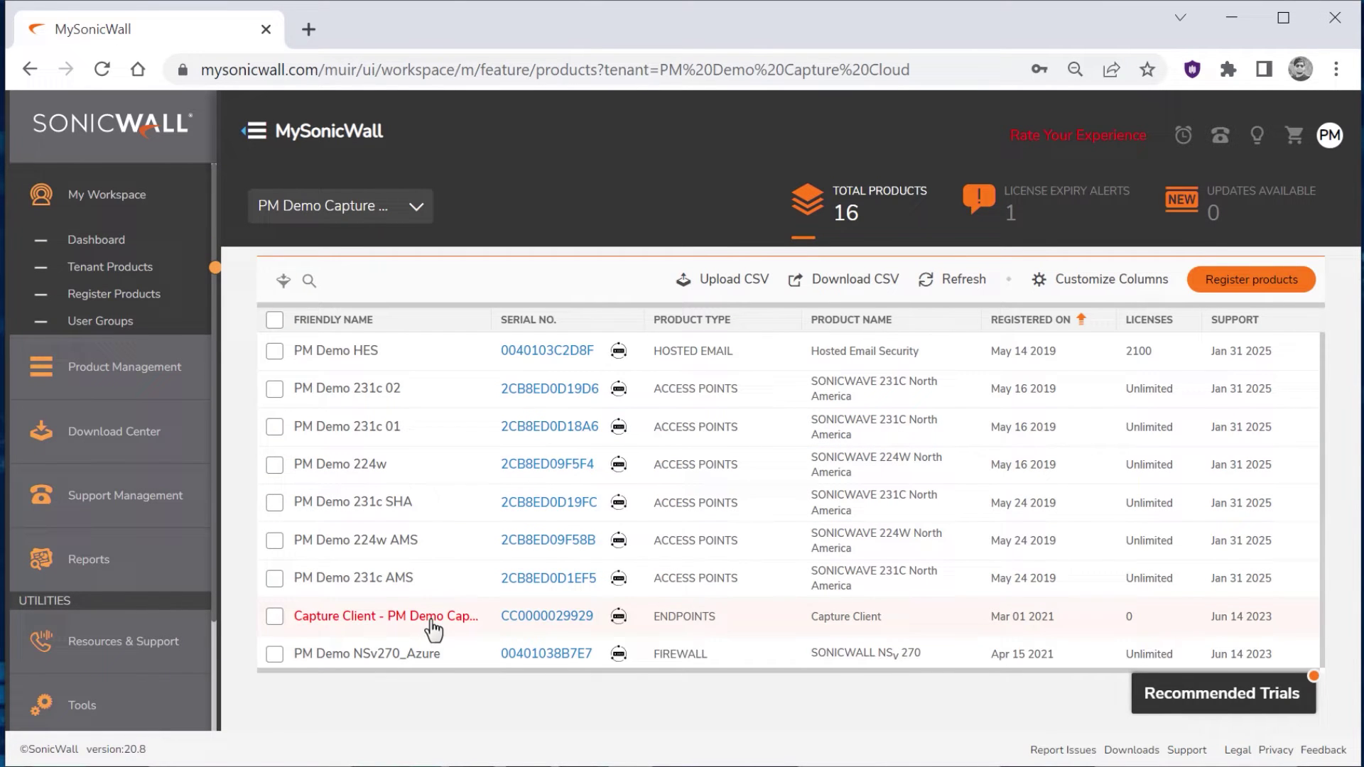
click(561, 625)
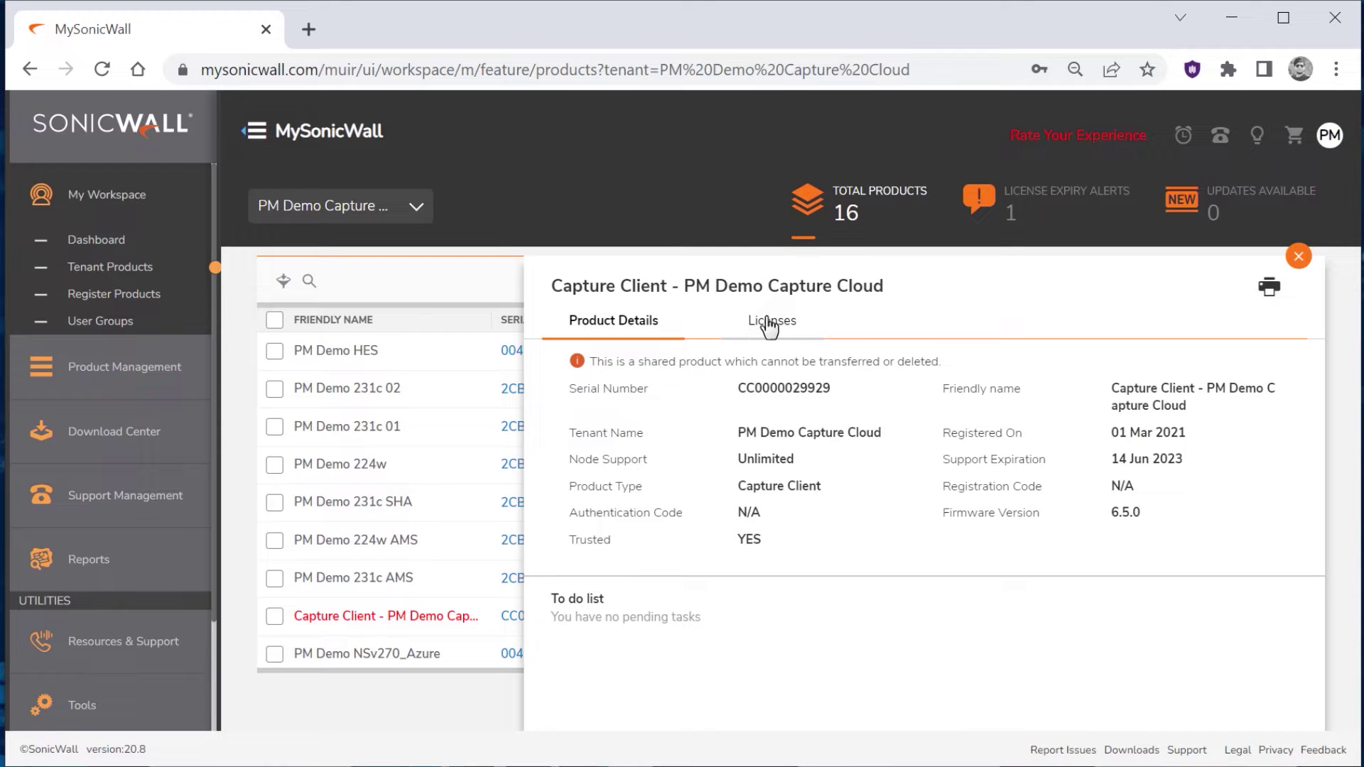
click(767, 327)
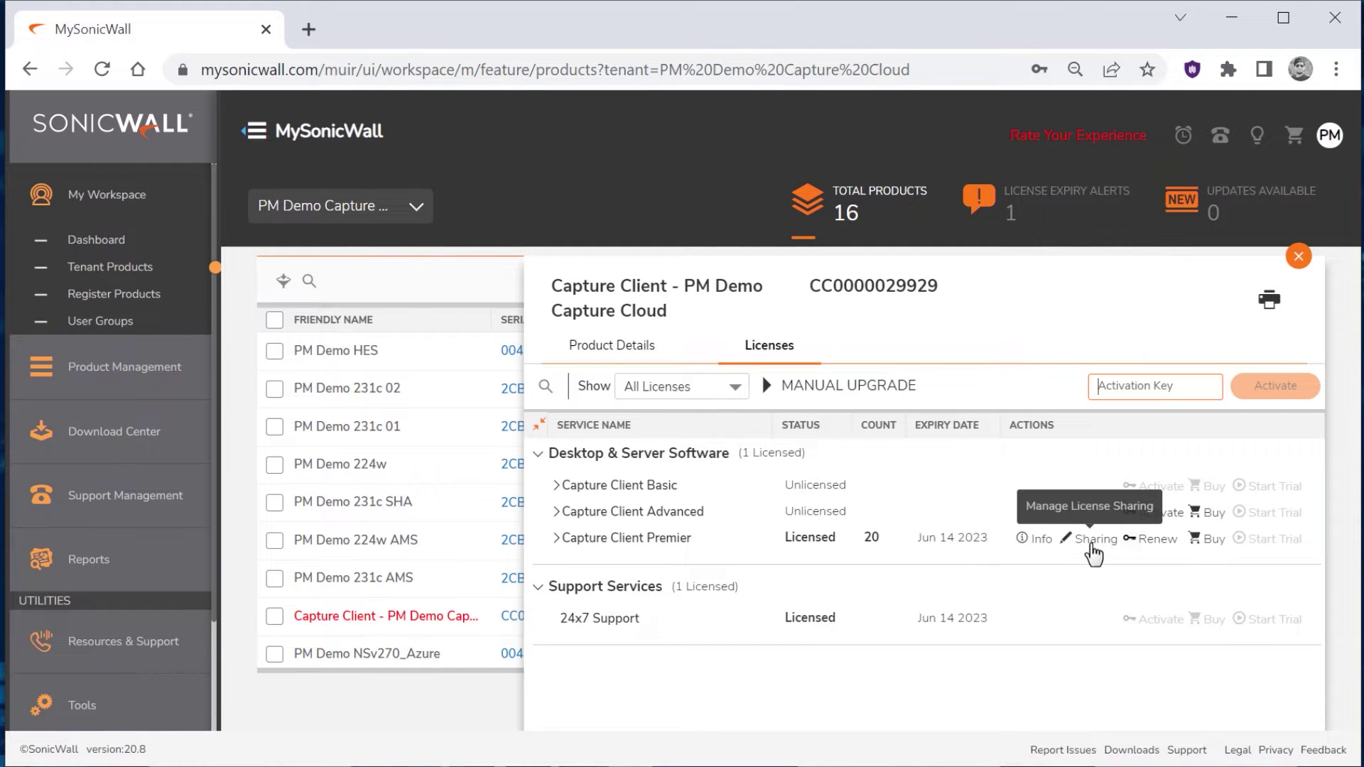
Raise the Capture Client Premier share for PM Demo NSv270_Azure from 5 to 7, then close the product details.
click(1092, 545)
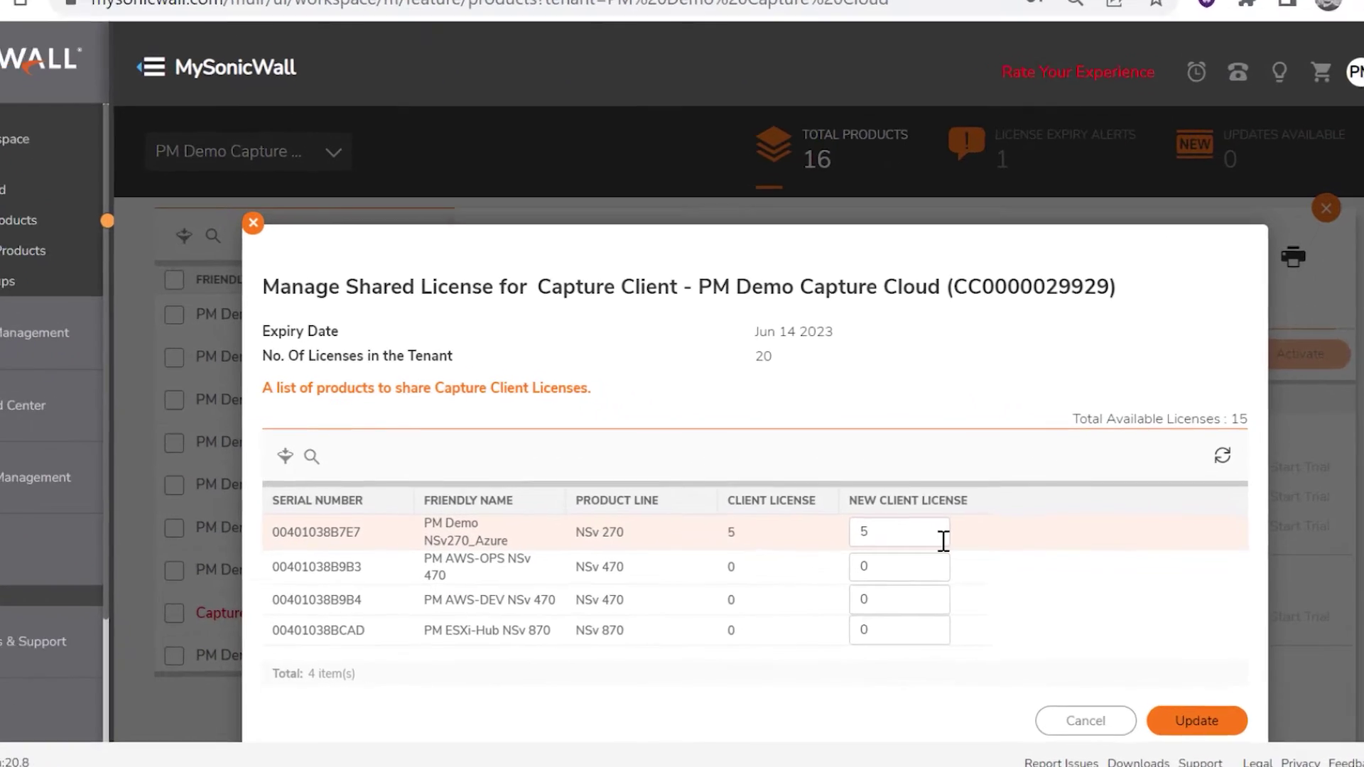
click(908, 544)
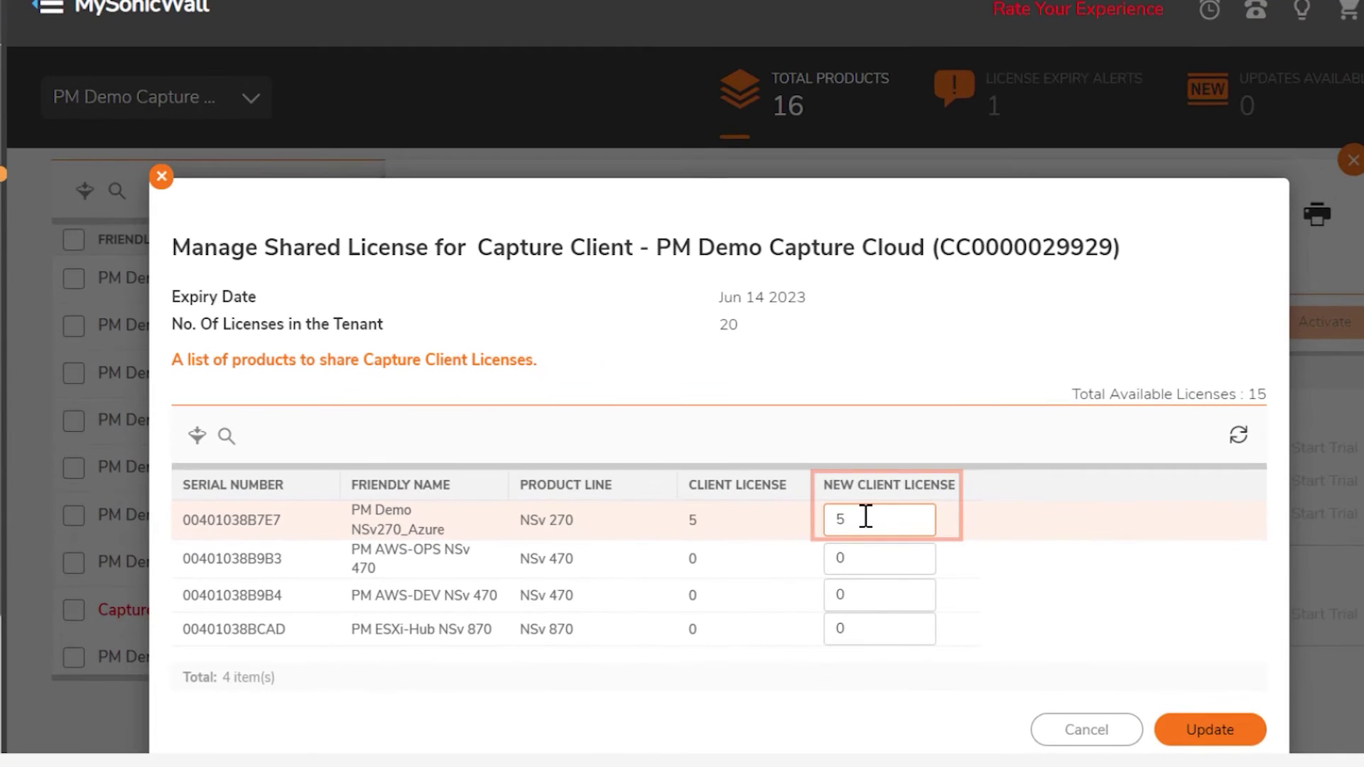
double_click(827, 525)
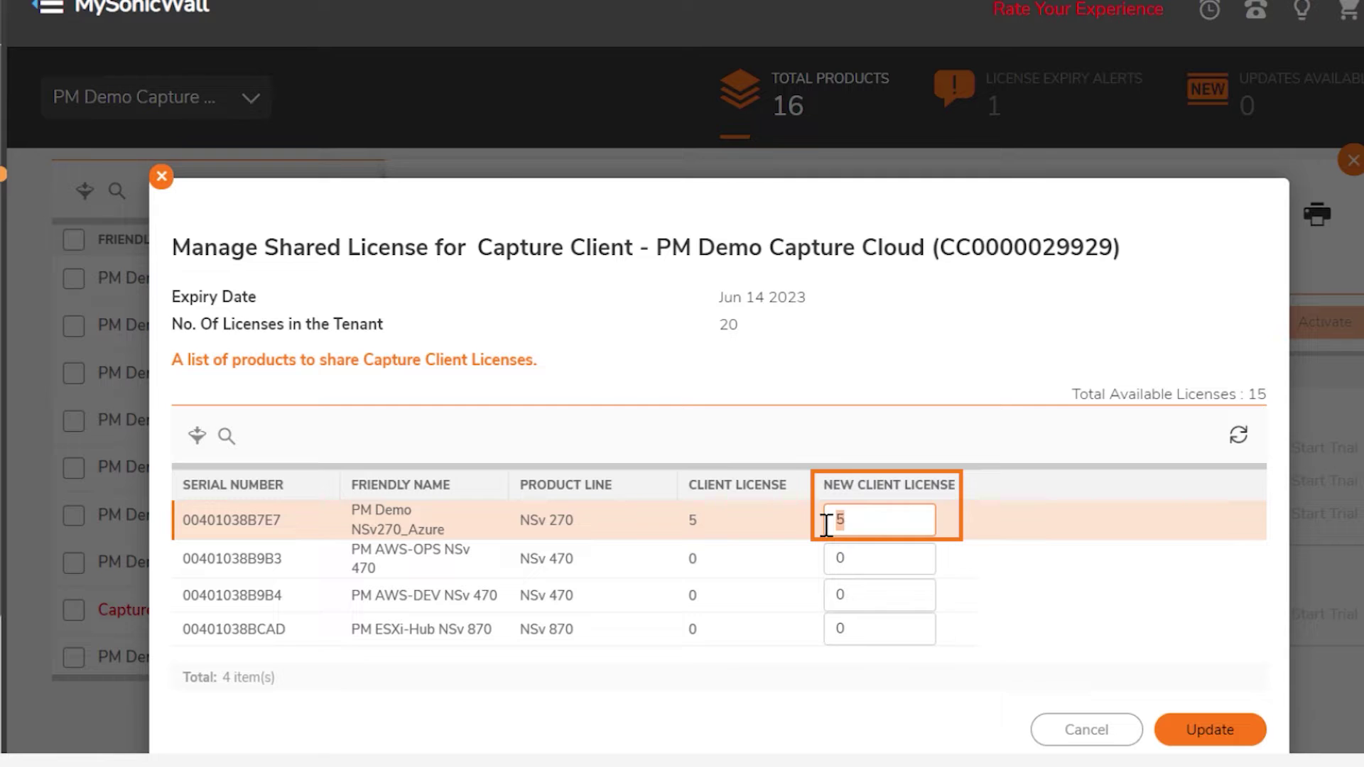
text(7)
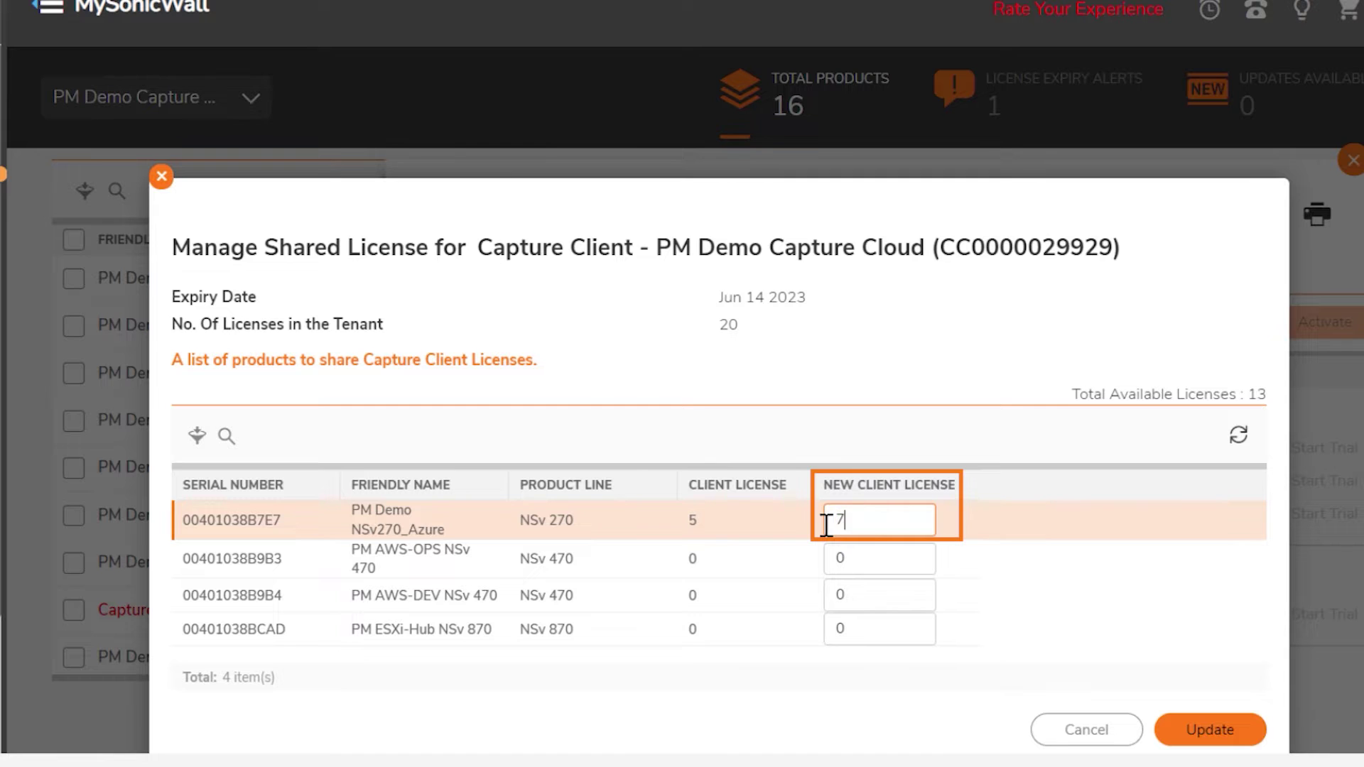
click(1194, 730)
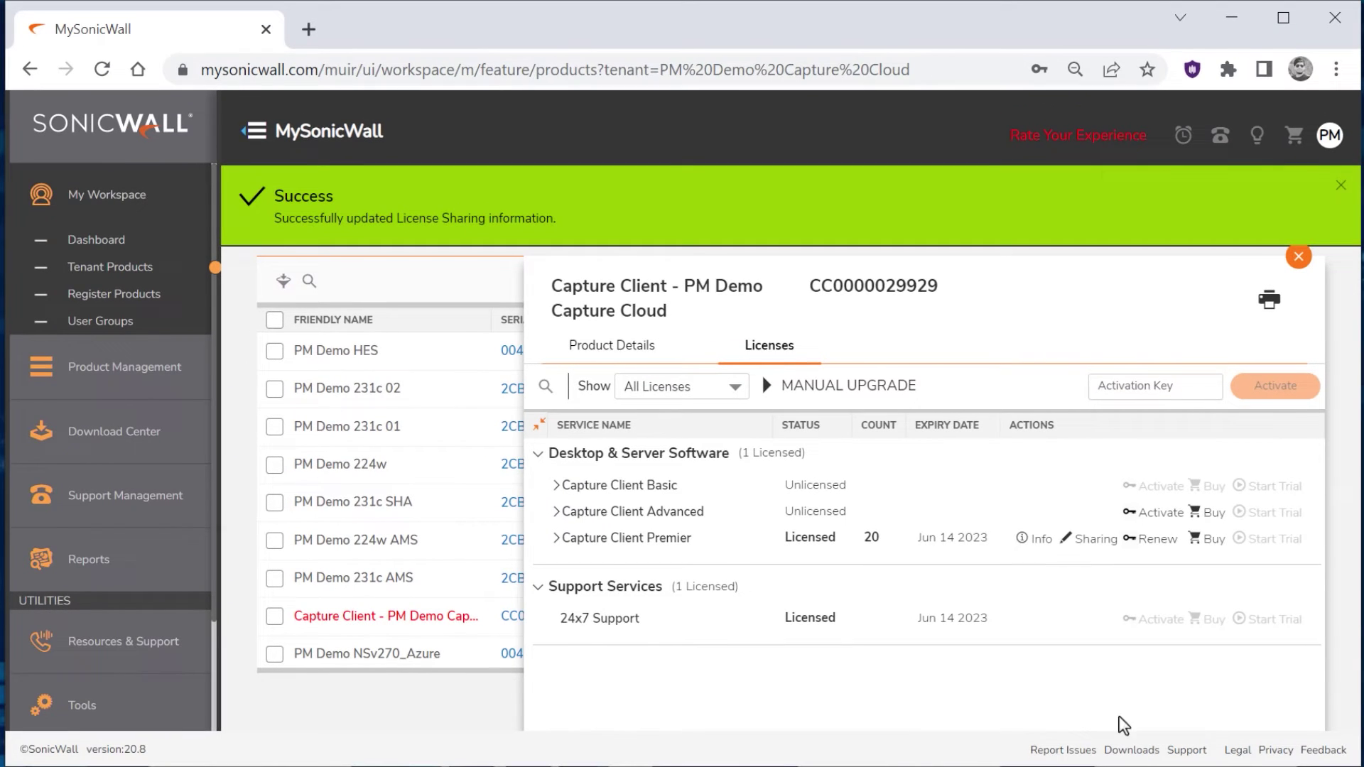
click(1301, 265)
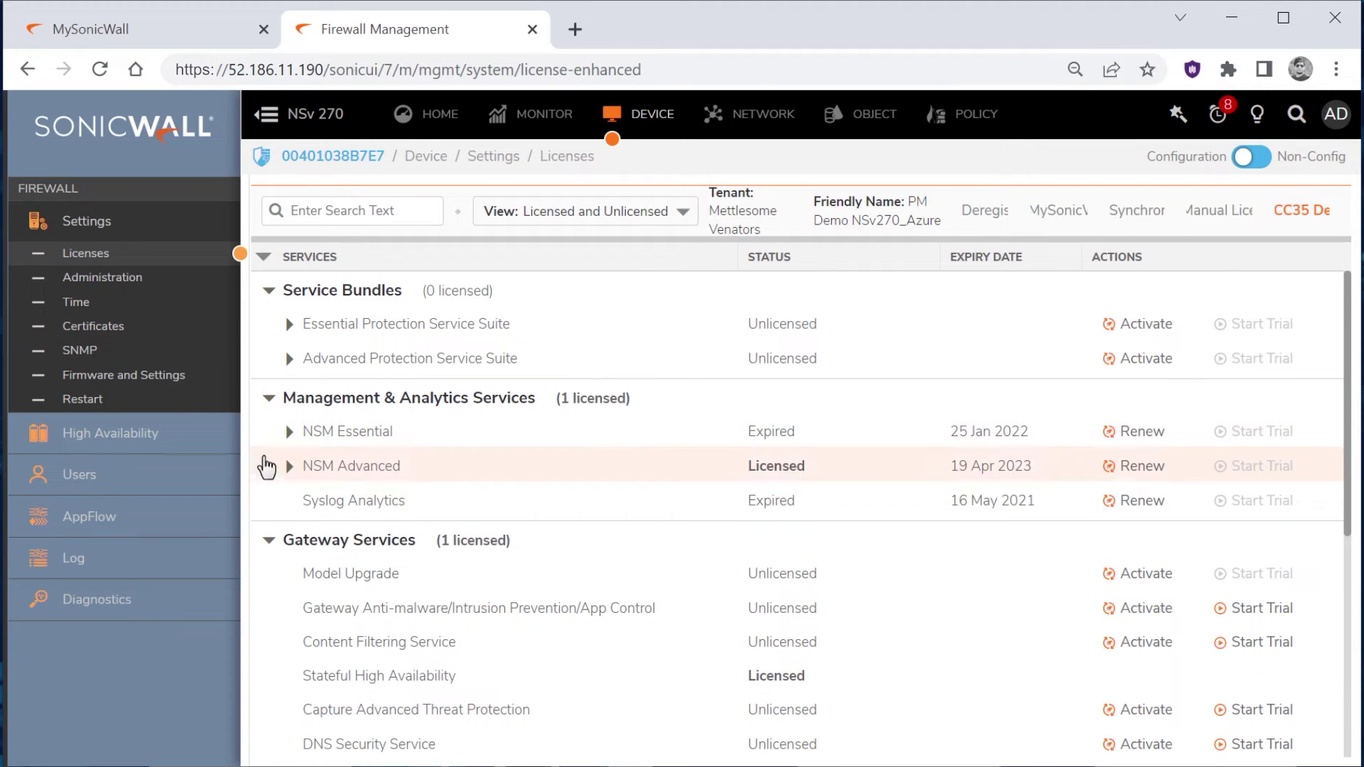
Confirm Endpoint & Remote Access shows Capture Client Premier with count 7, then synchronize licenses.
click(268, 399)
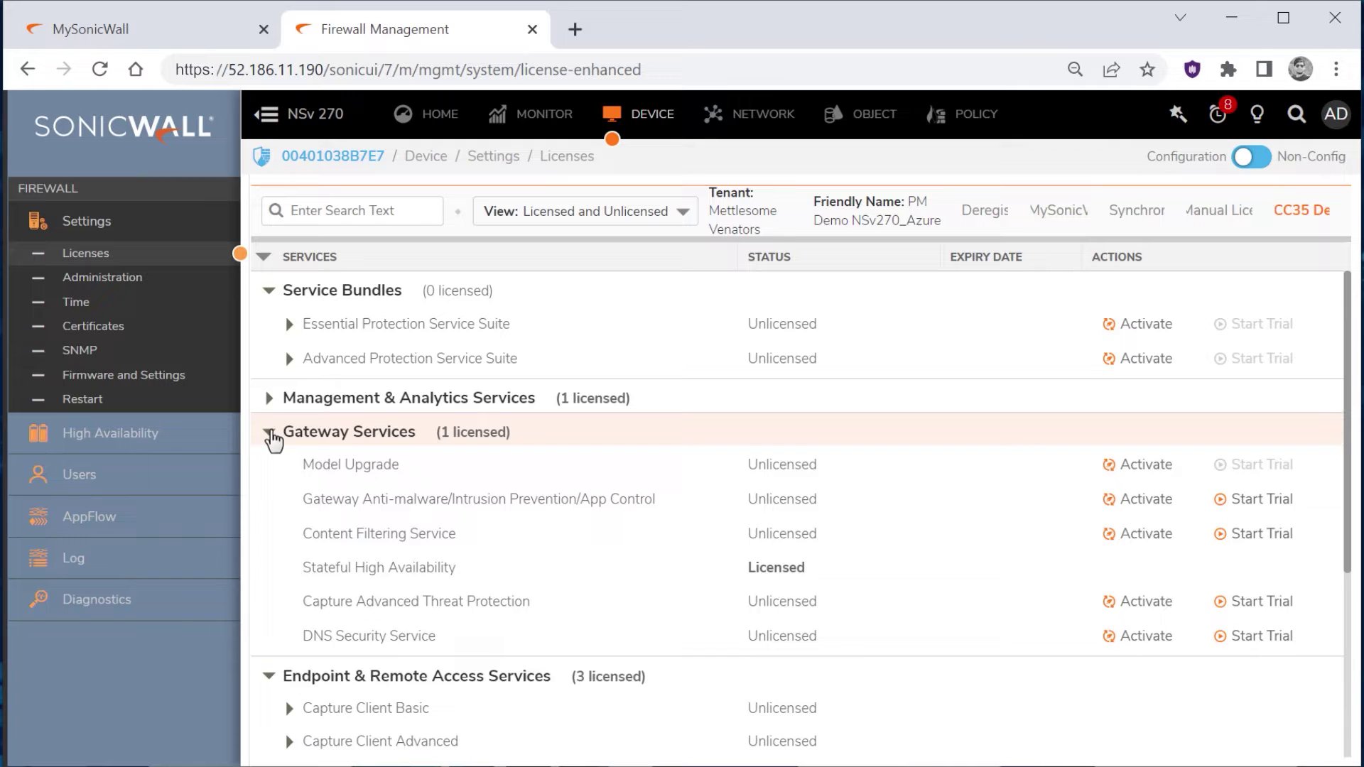
click(271, 434)
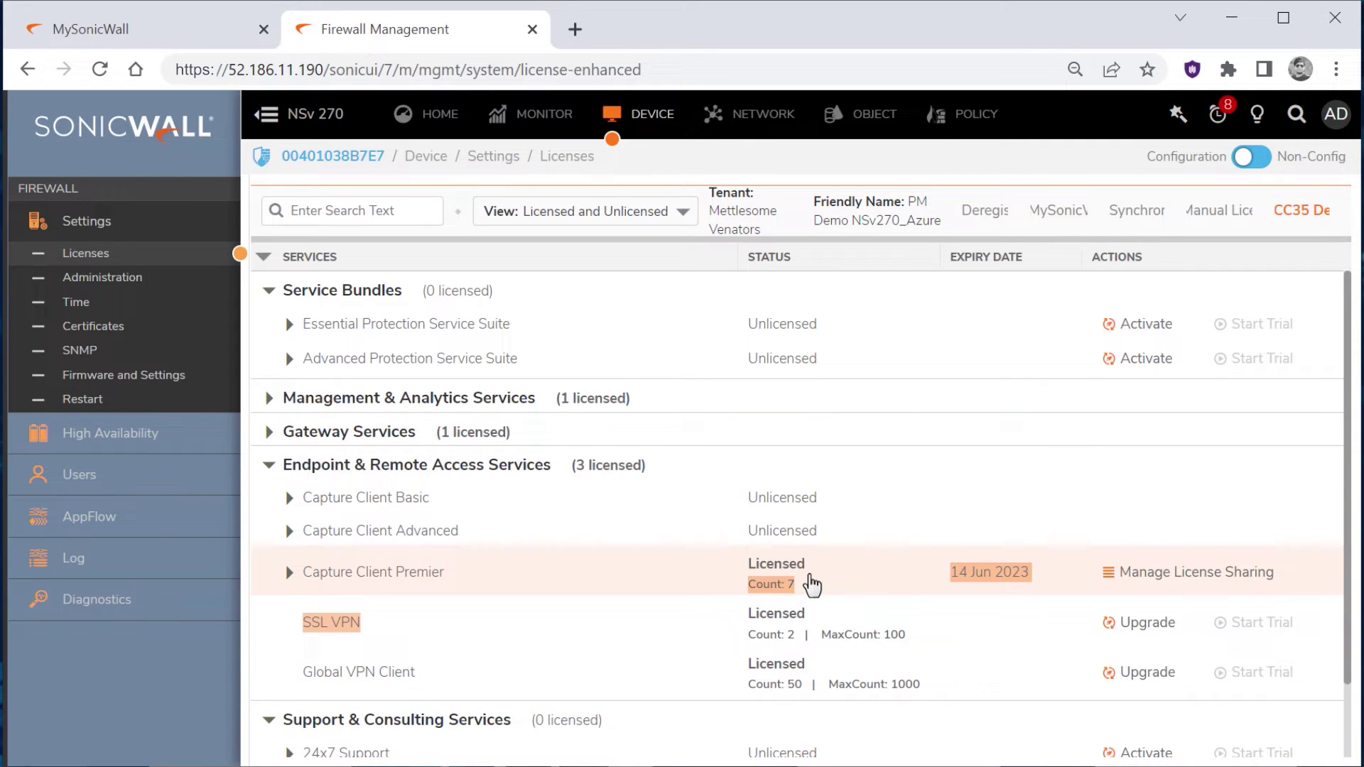
scroll(824, 572, down, 1)
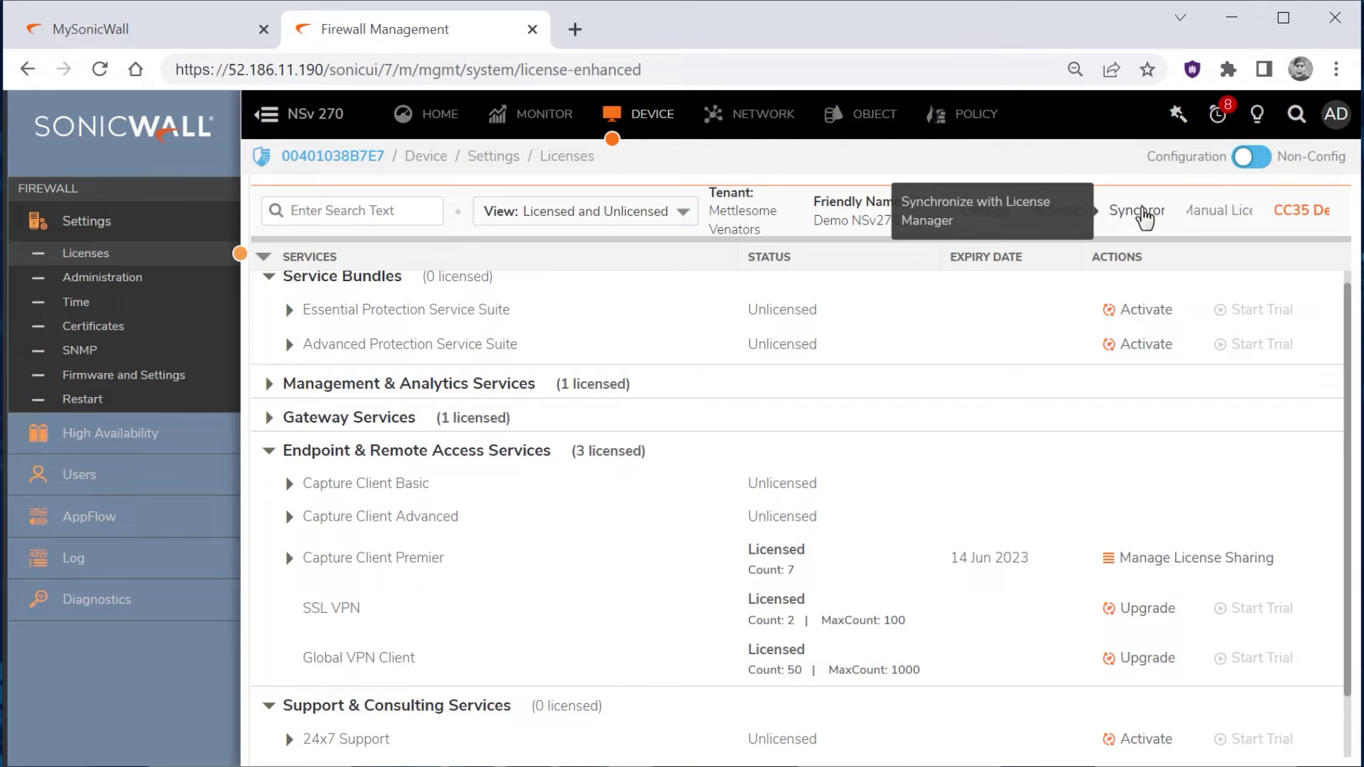
click(1143, 213)
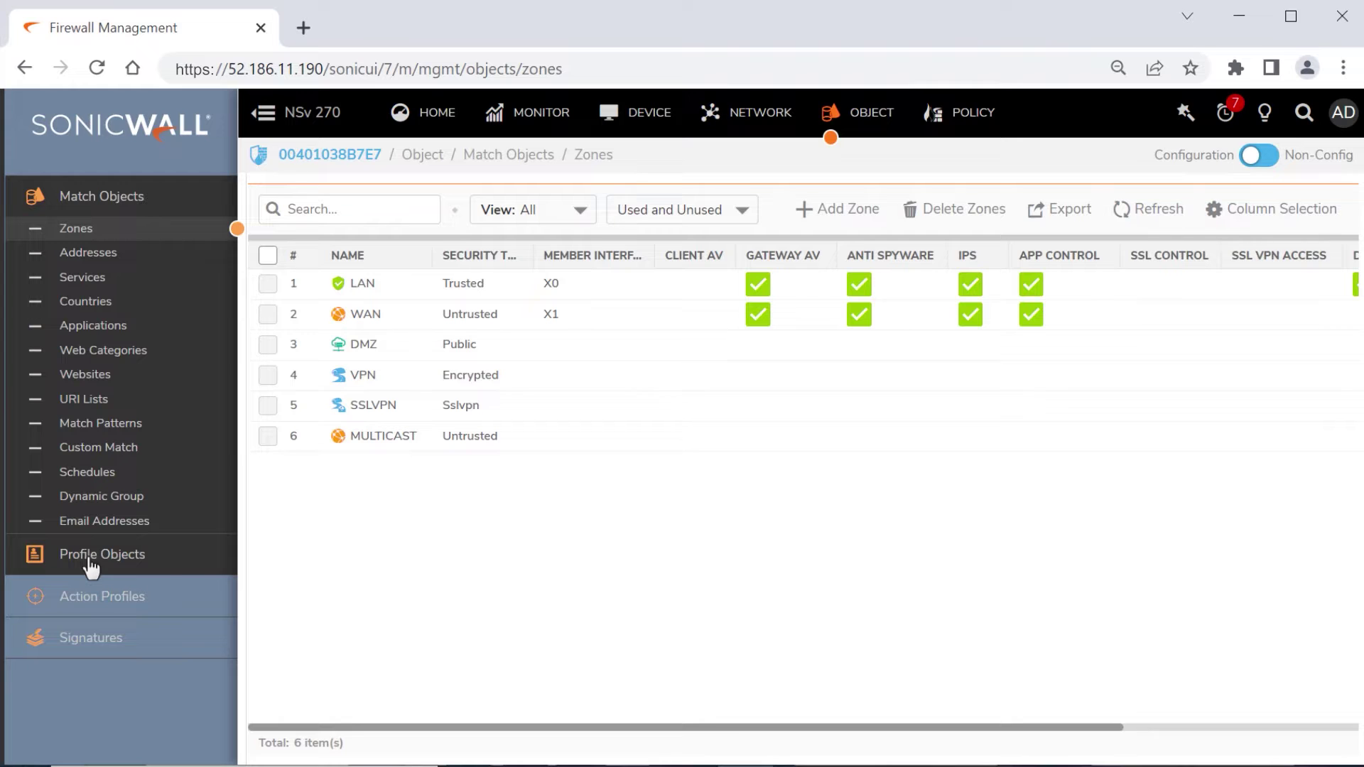
Under Profile Objects > Endpoint Security, create CC_FW_Enforcement-Profile with Capture Client Endpoint Security switched on.
click(91, 561)
click(106, 587)
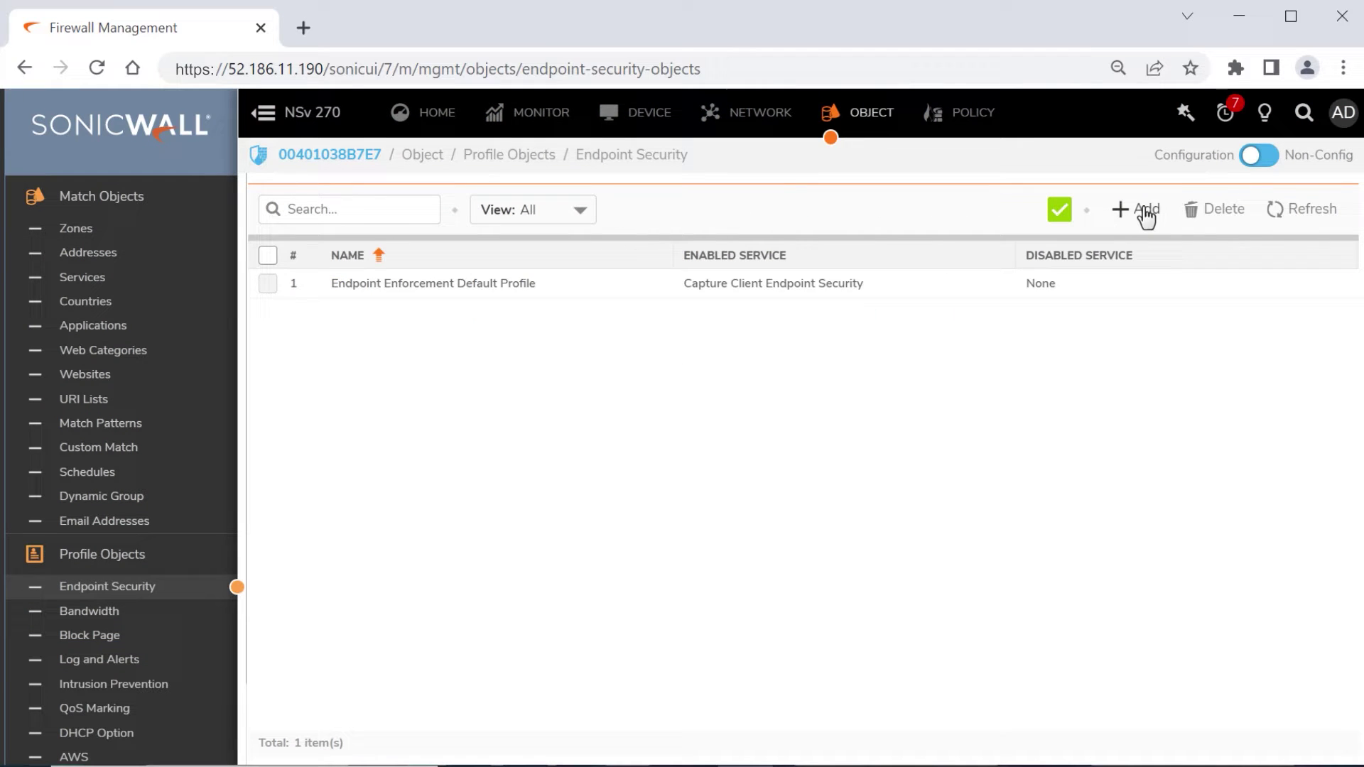
mouse_move(456, 299)
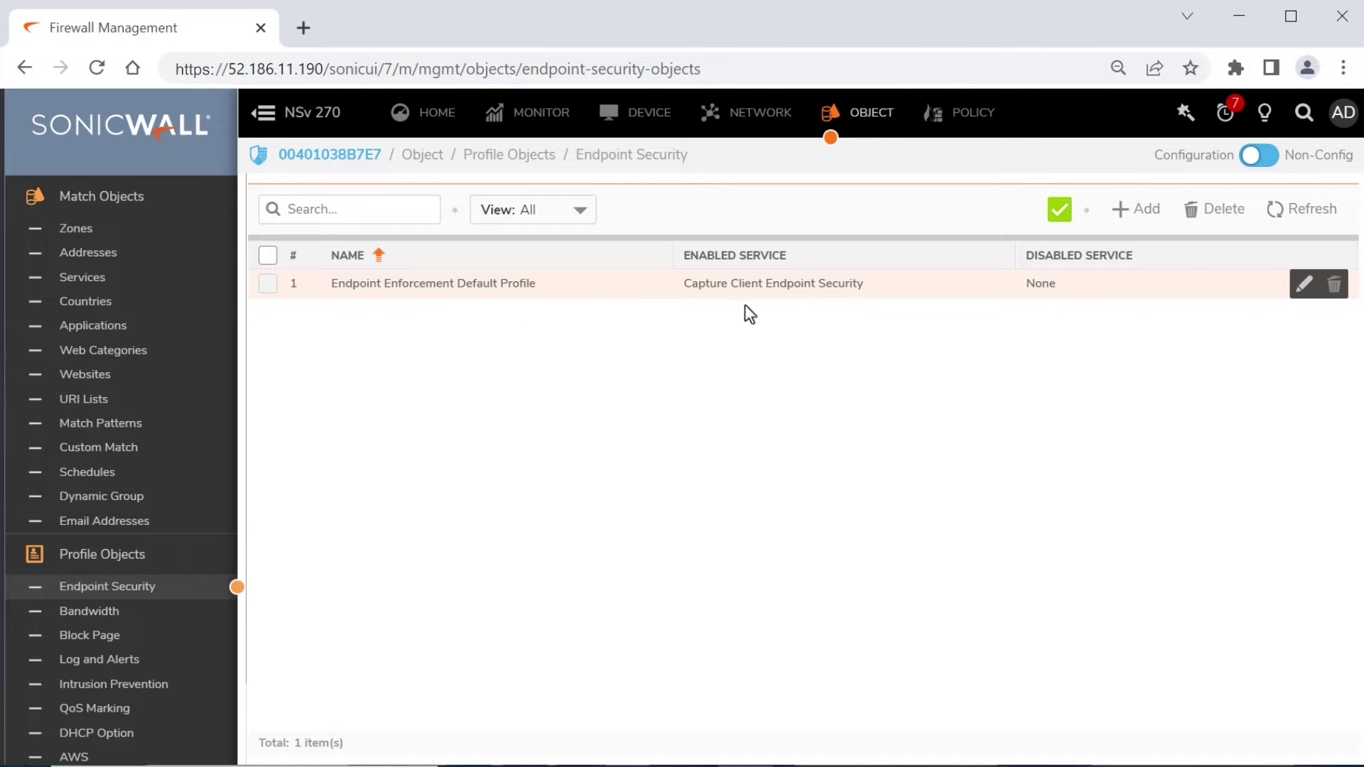
click(1146, 224)
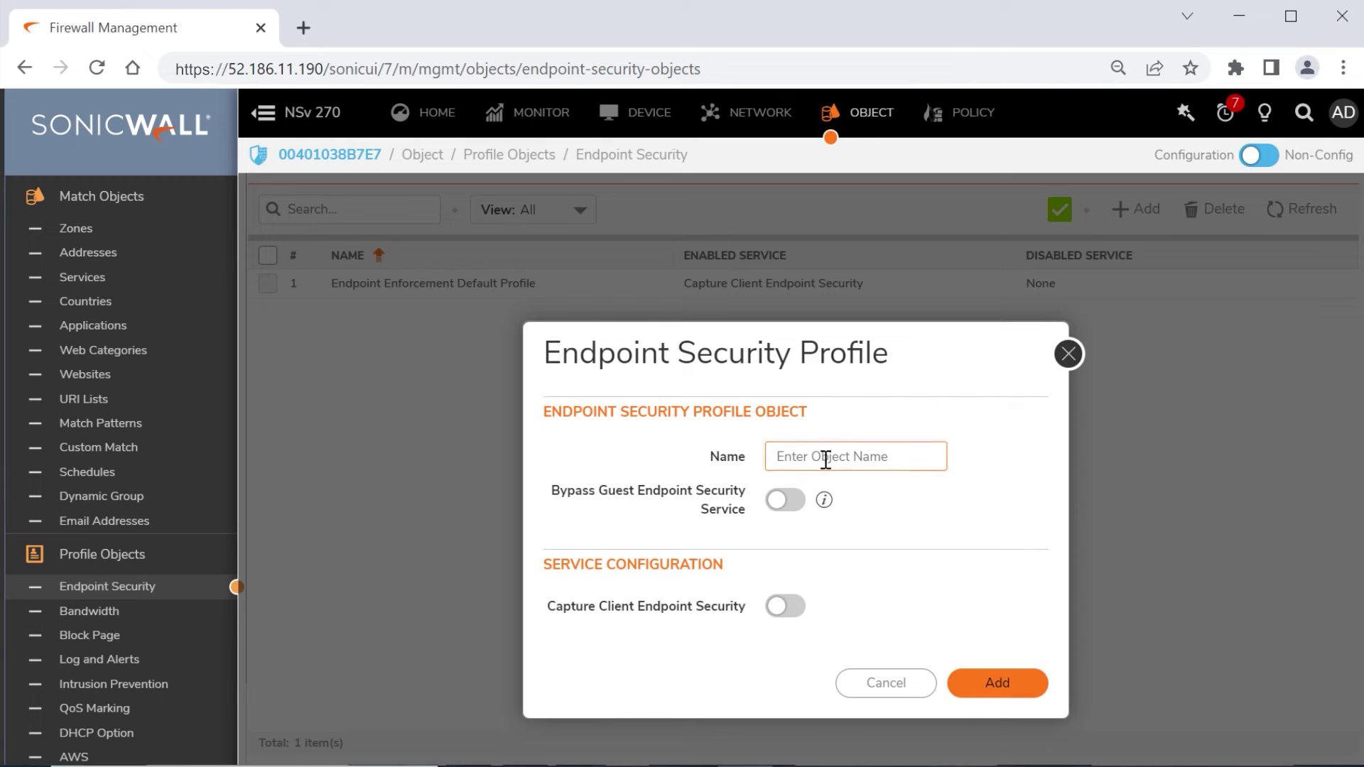
click(825, 458)
text(CC)
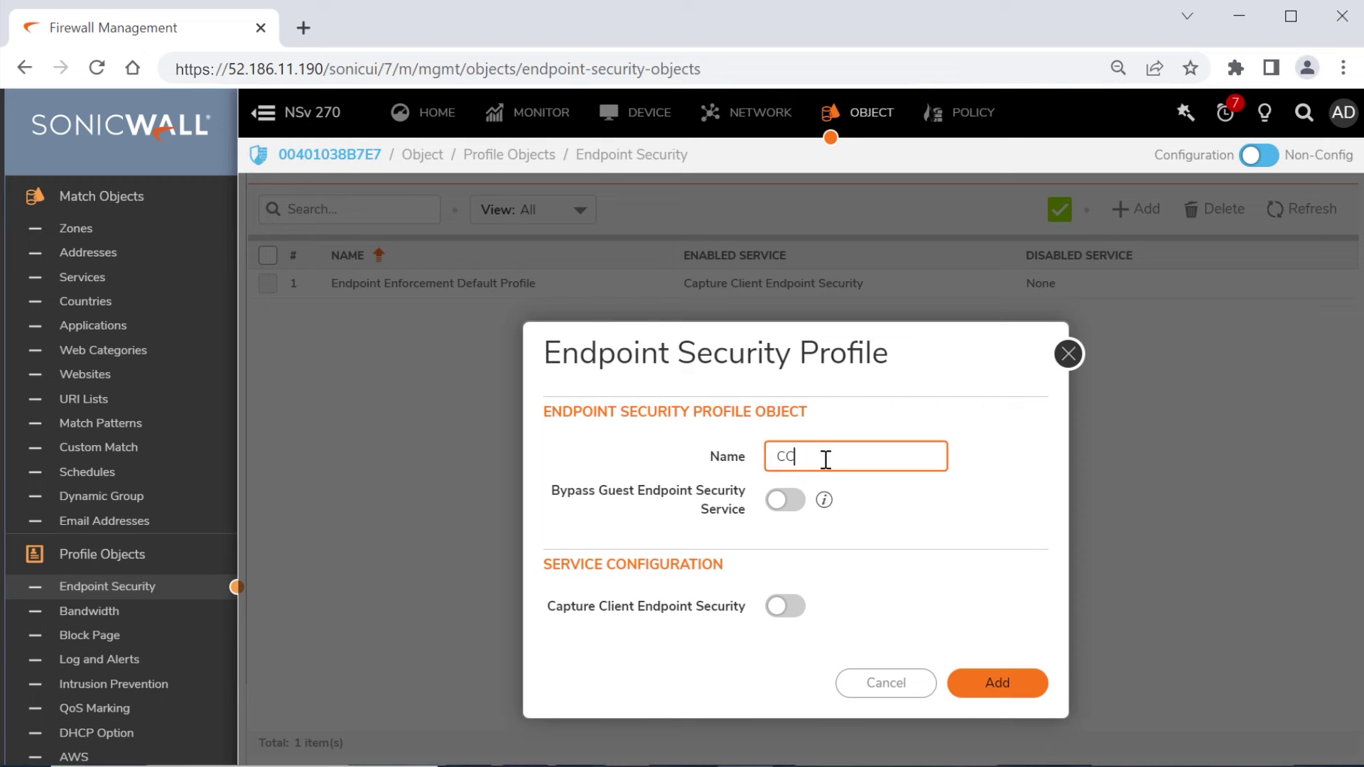
text(_FW_Enforcement-Profile)
click(783, 613)
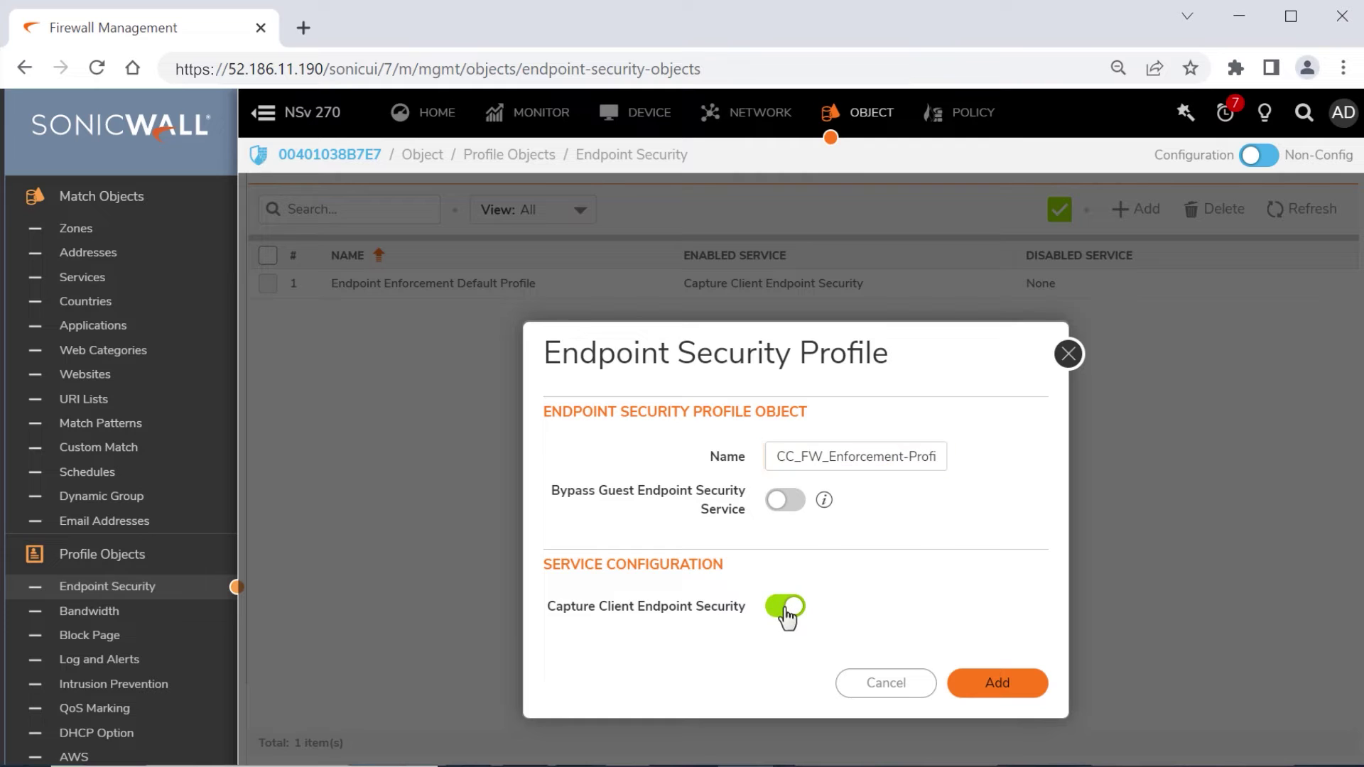
click(1009, 688)
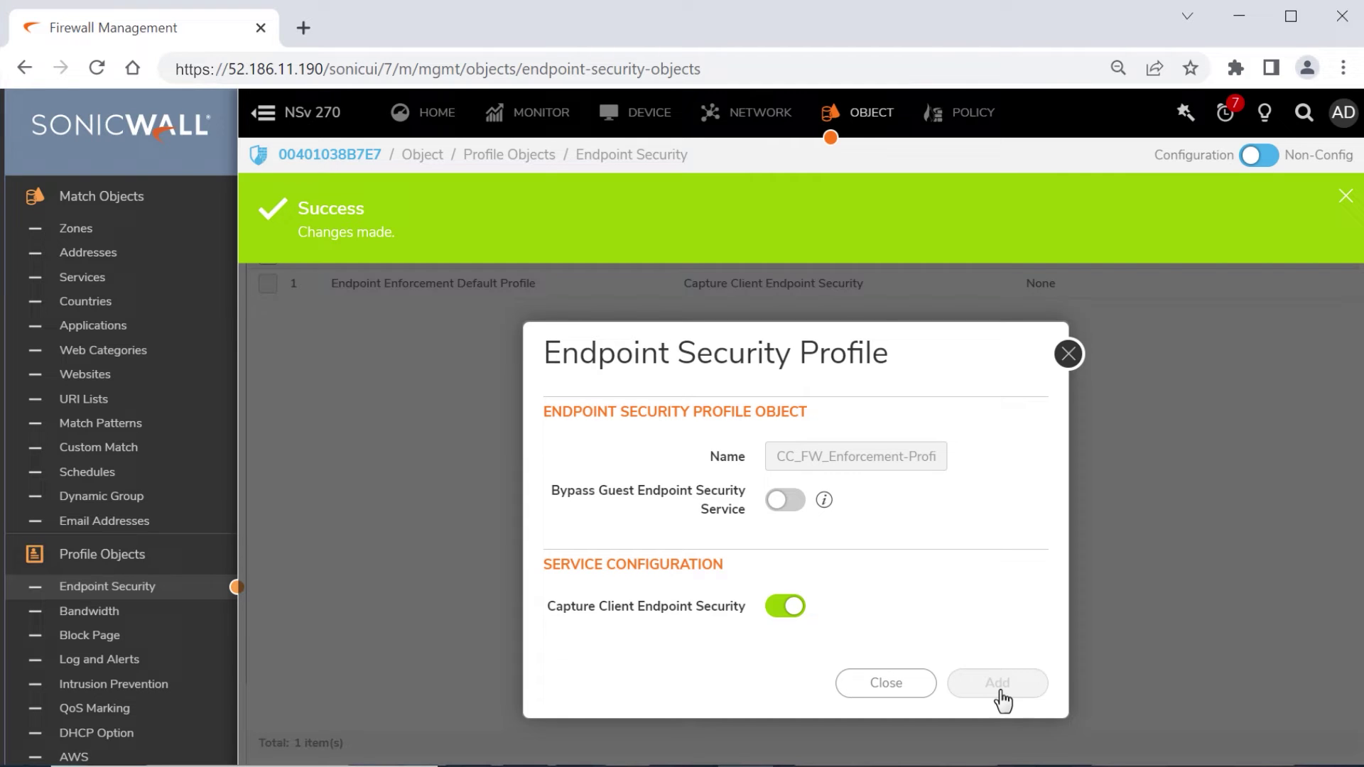
click(890, 686)
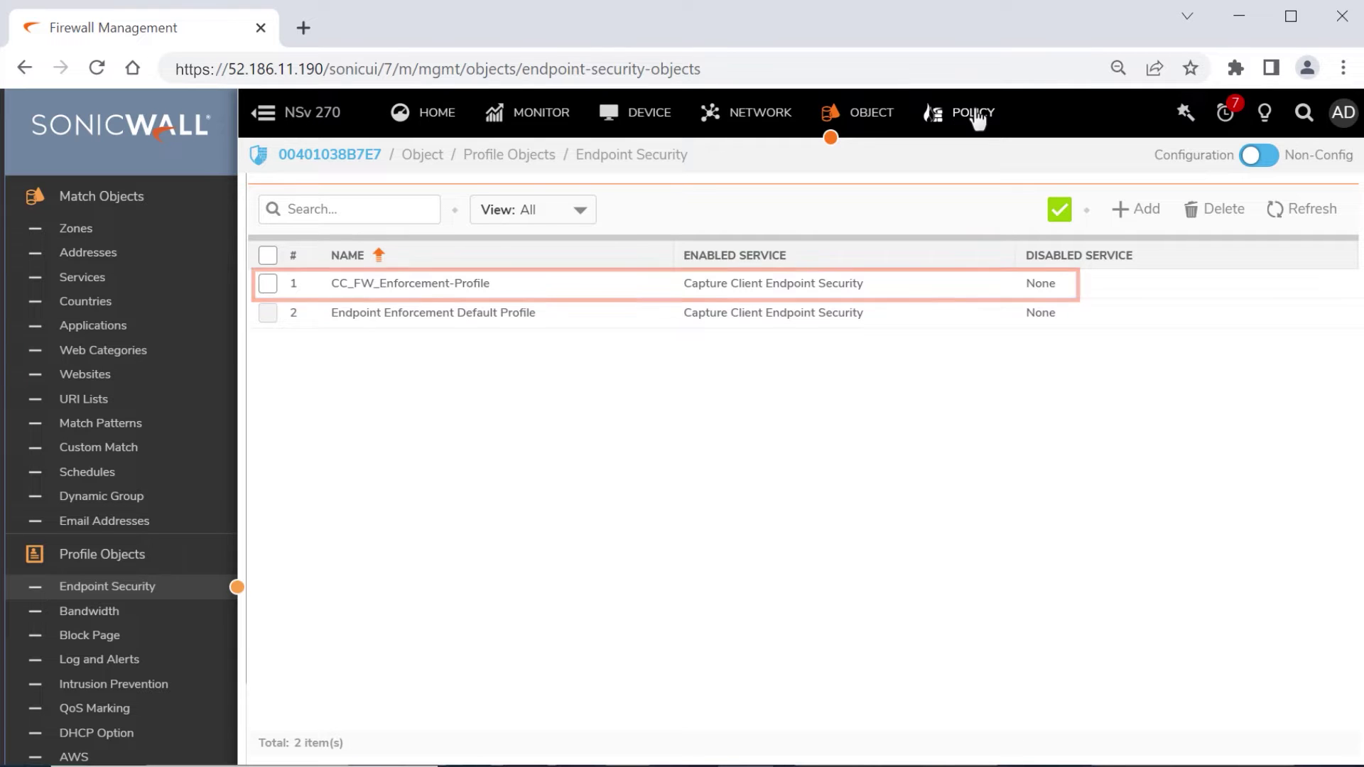
On Policy > Endpoint Security, switch on Endpoint Security Enforcement and SSO Login via Endpoint Security, and accept.
click(977, 117)
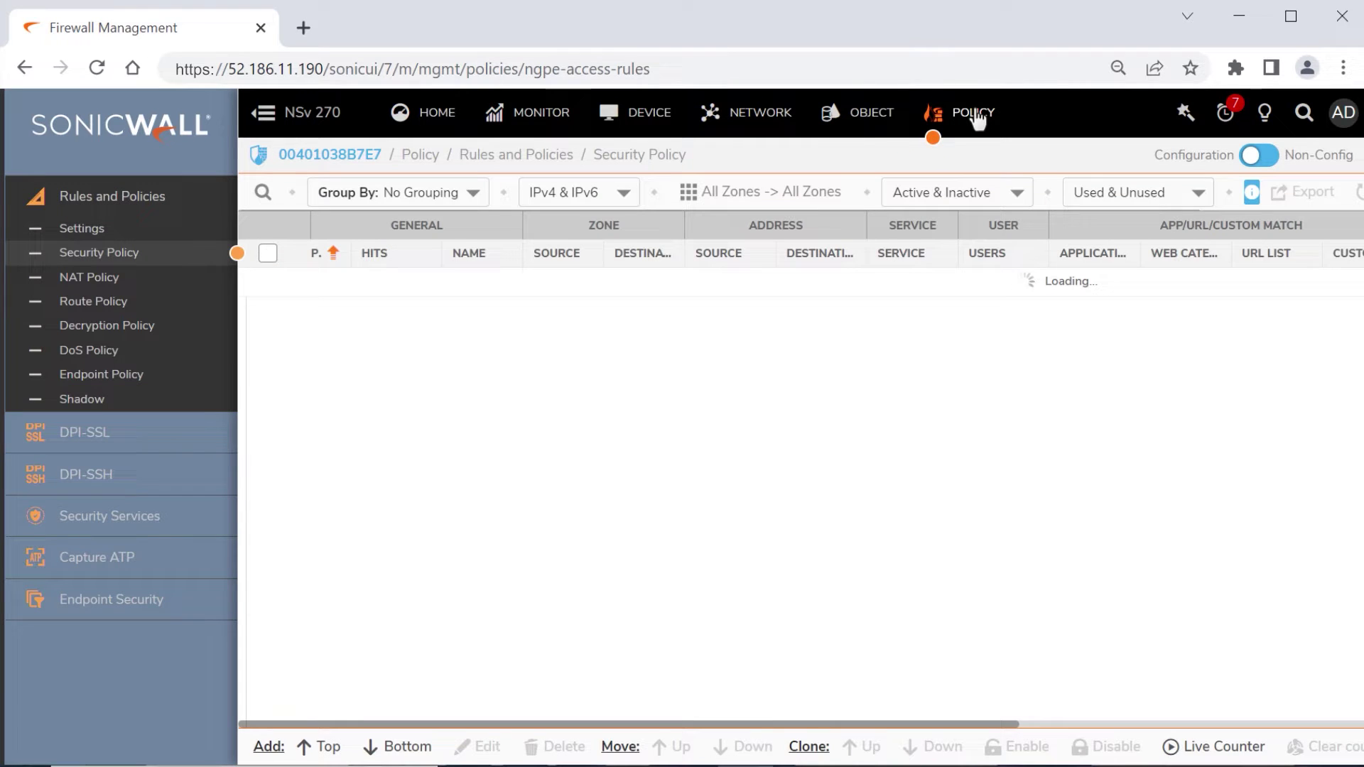
click(127, 604)
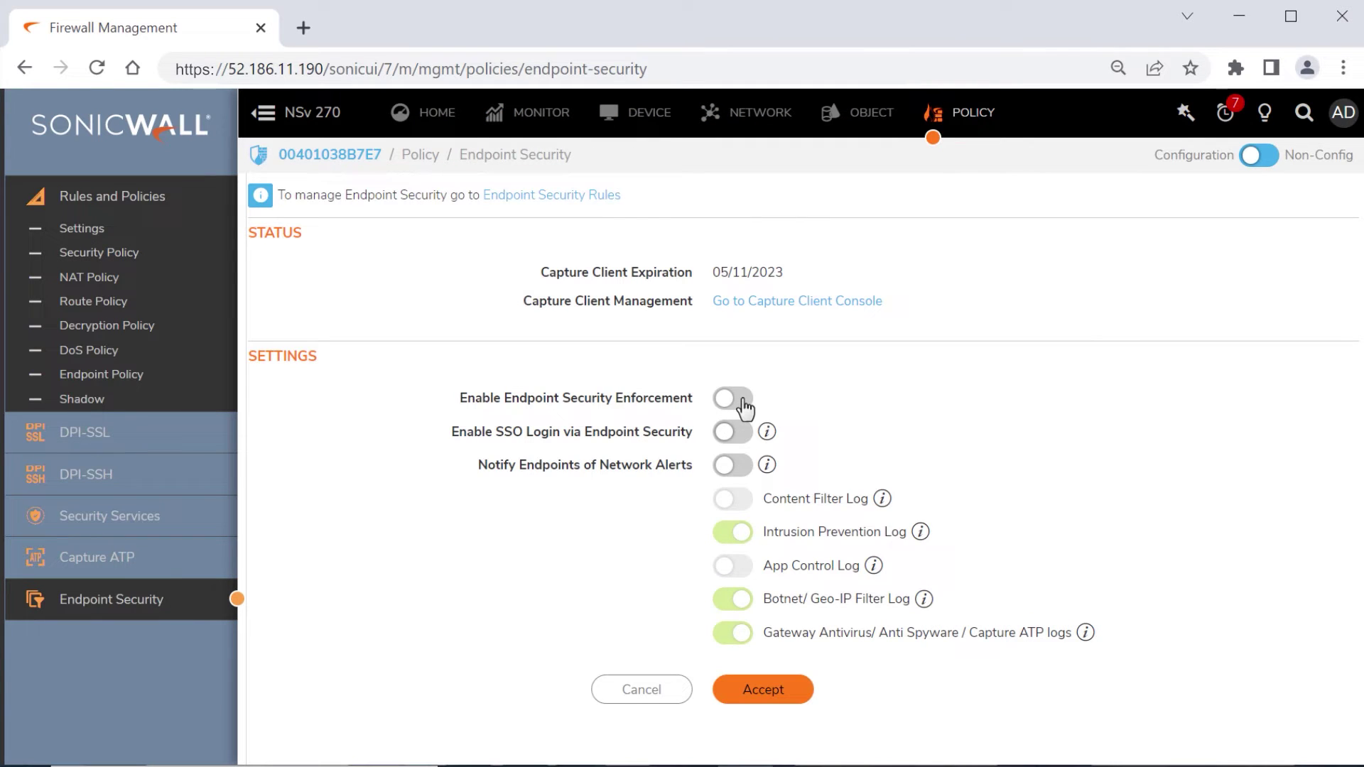
click(739, 400)
click(744, 435)
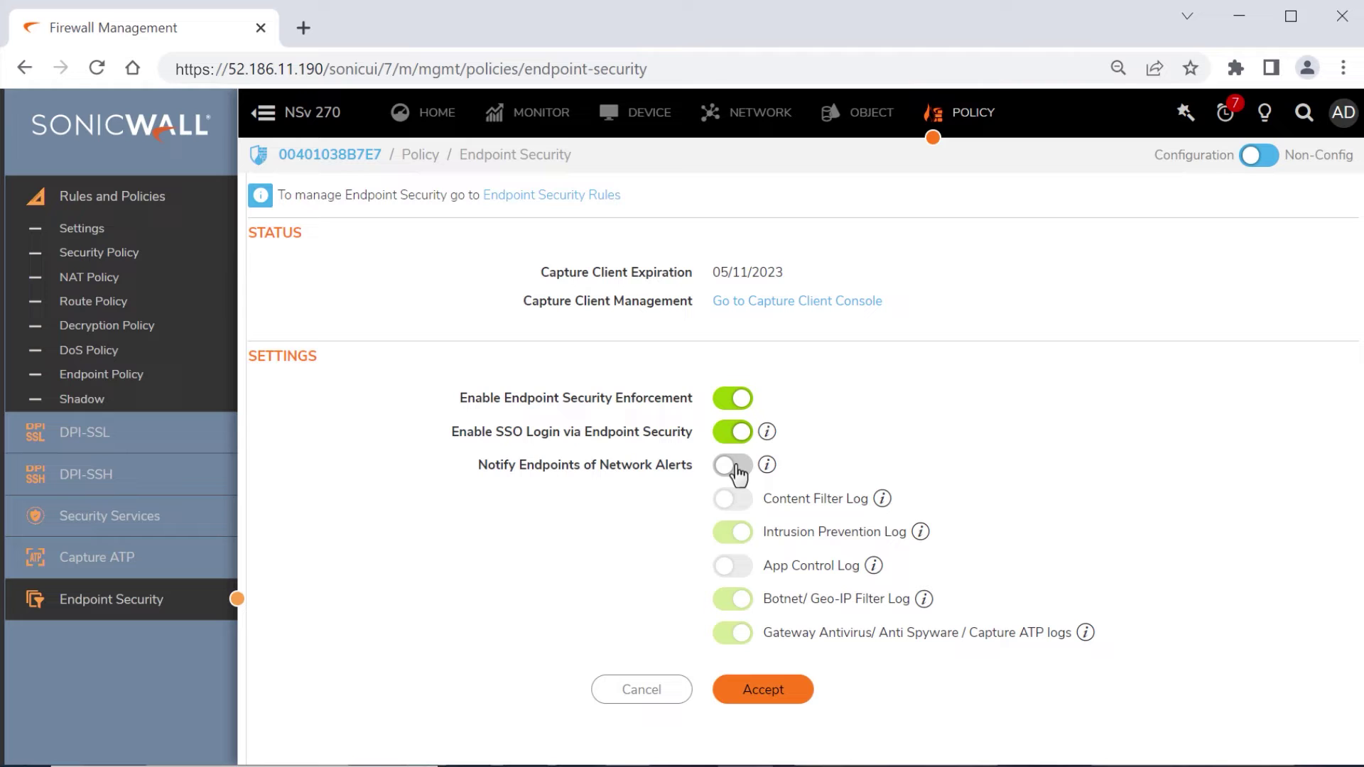
click(770, 694)
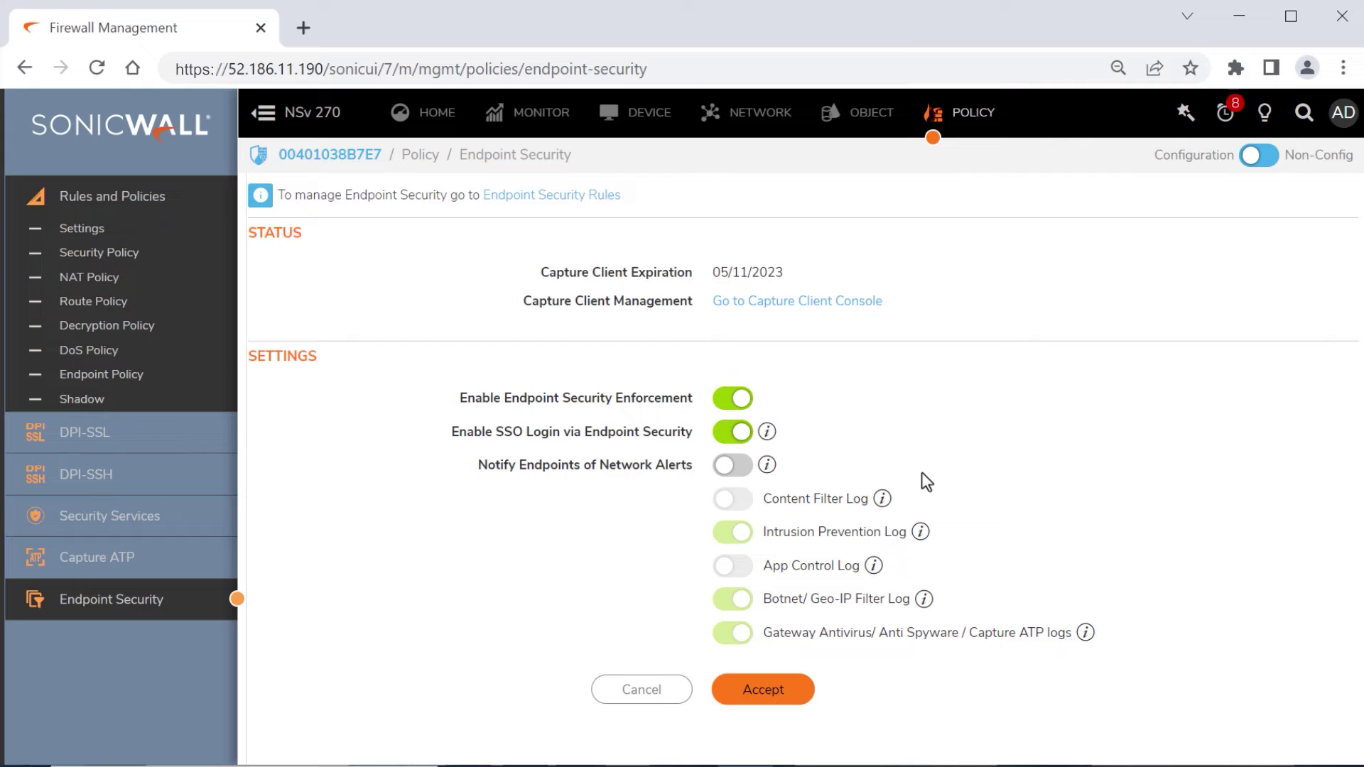
Start a new endpoint policy named 'CC Endpoint Enforcement'.
click(135, 384)
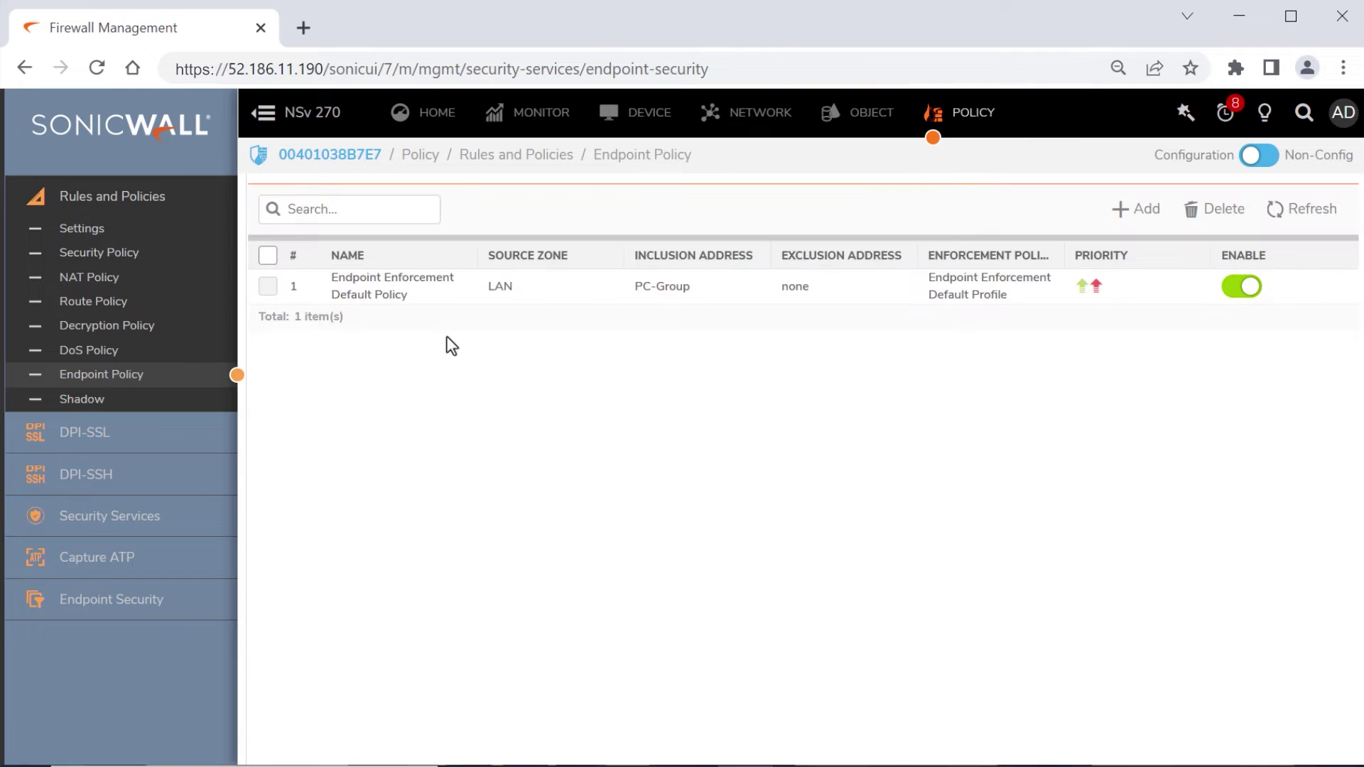
click(1147, 210)
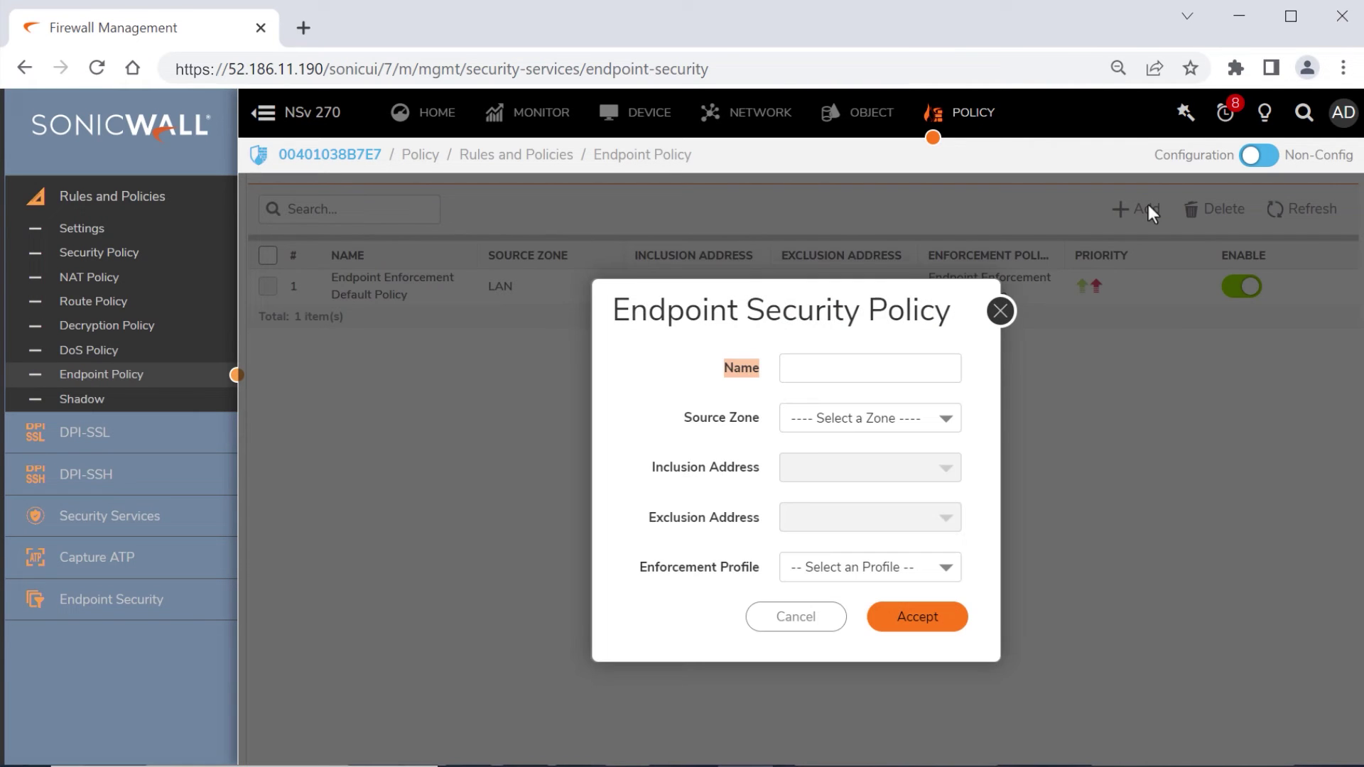
click(846, 367)
text(CC Endpoint)
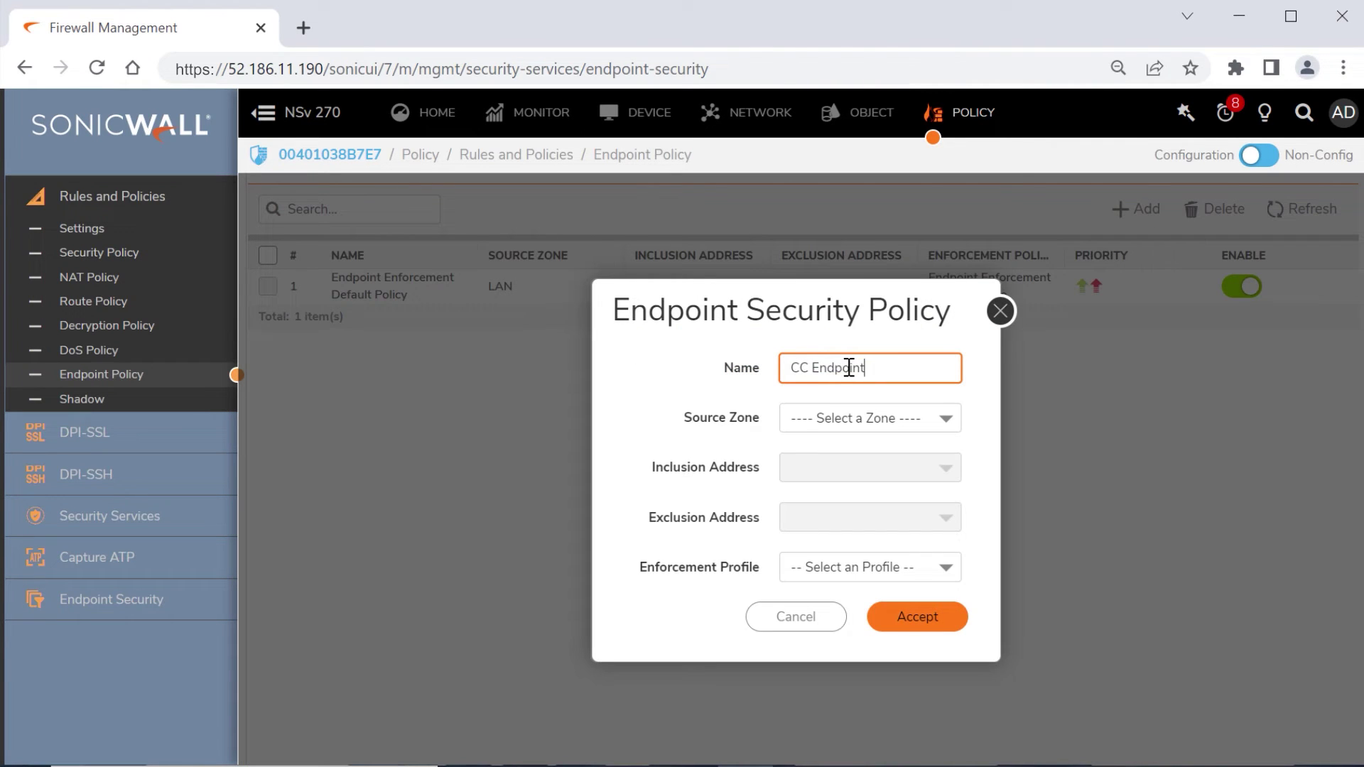
text( Enforcement)
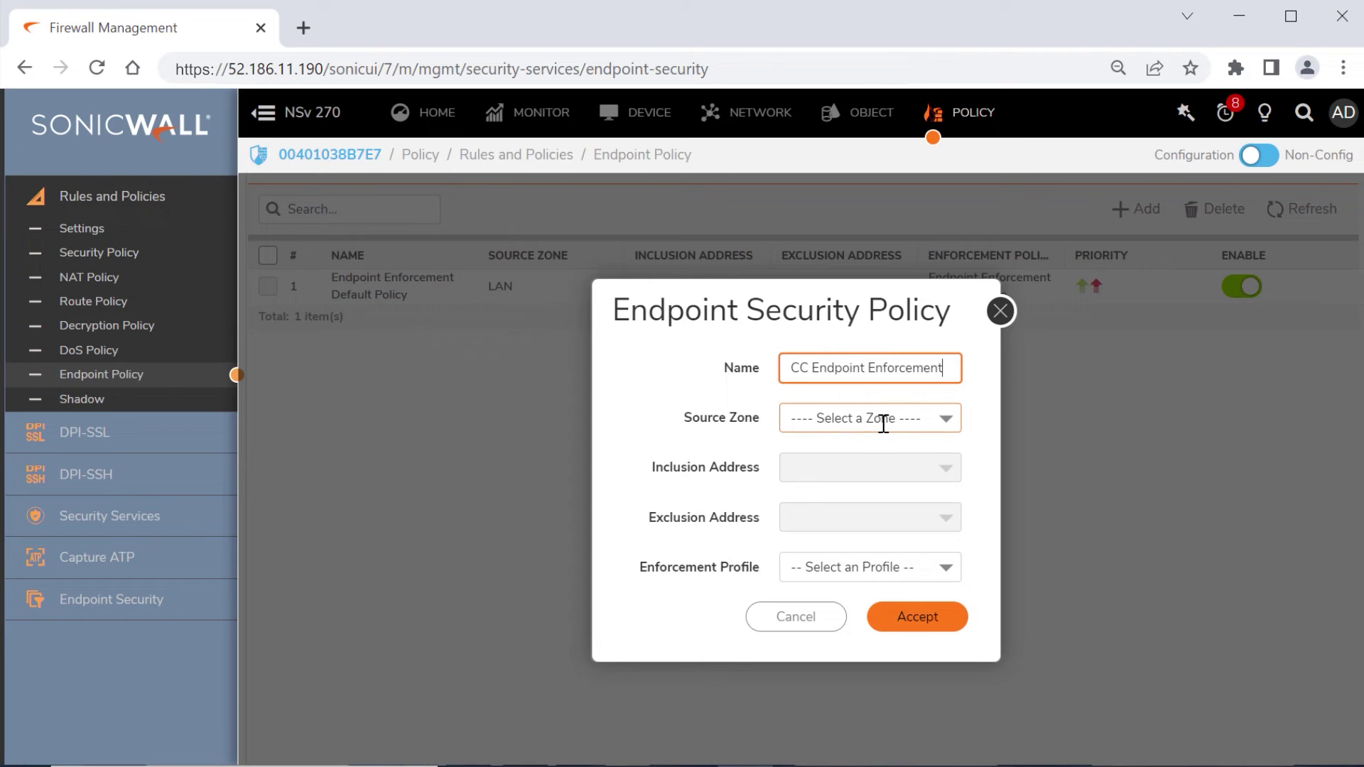
Give it source zone LAN, inclusion All, exclusion None, profile CC_FW_Enforcement-Profile, and save.
click(884, 421)
click(841, 507)
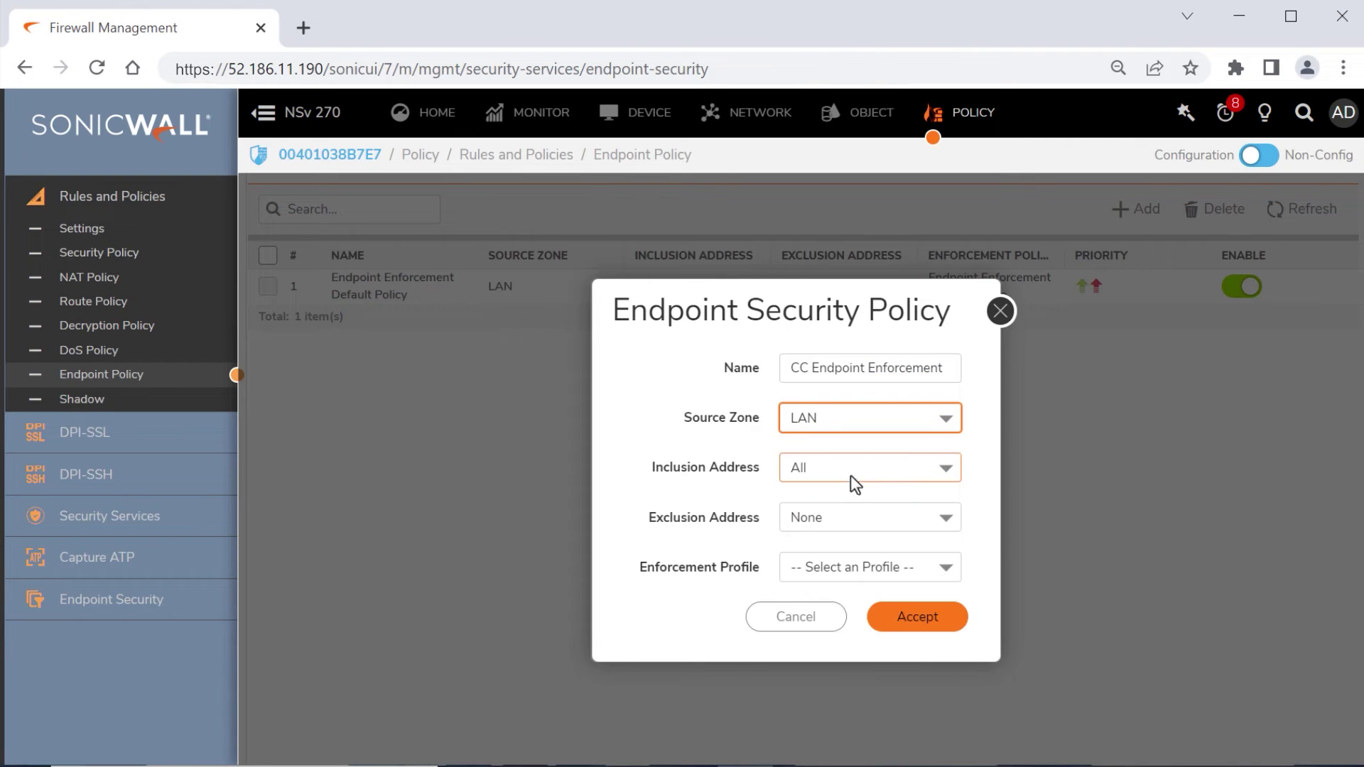
click(907, 467)
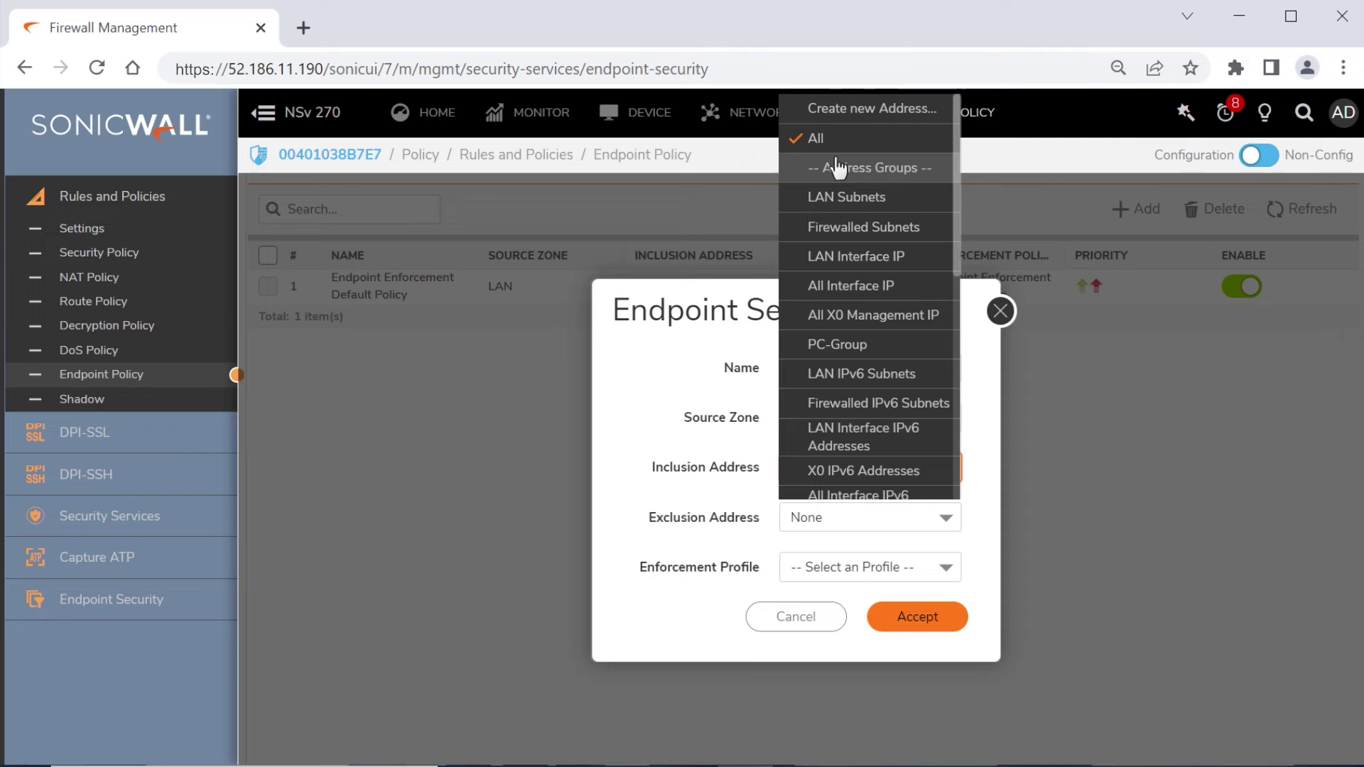
click(827, 149)
click(879, 522)
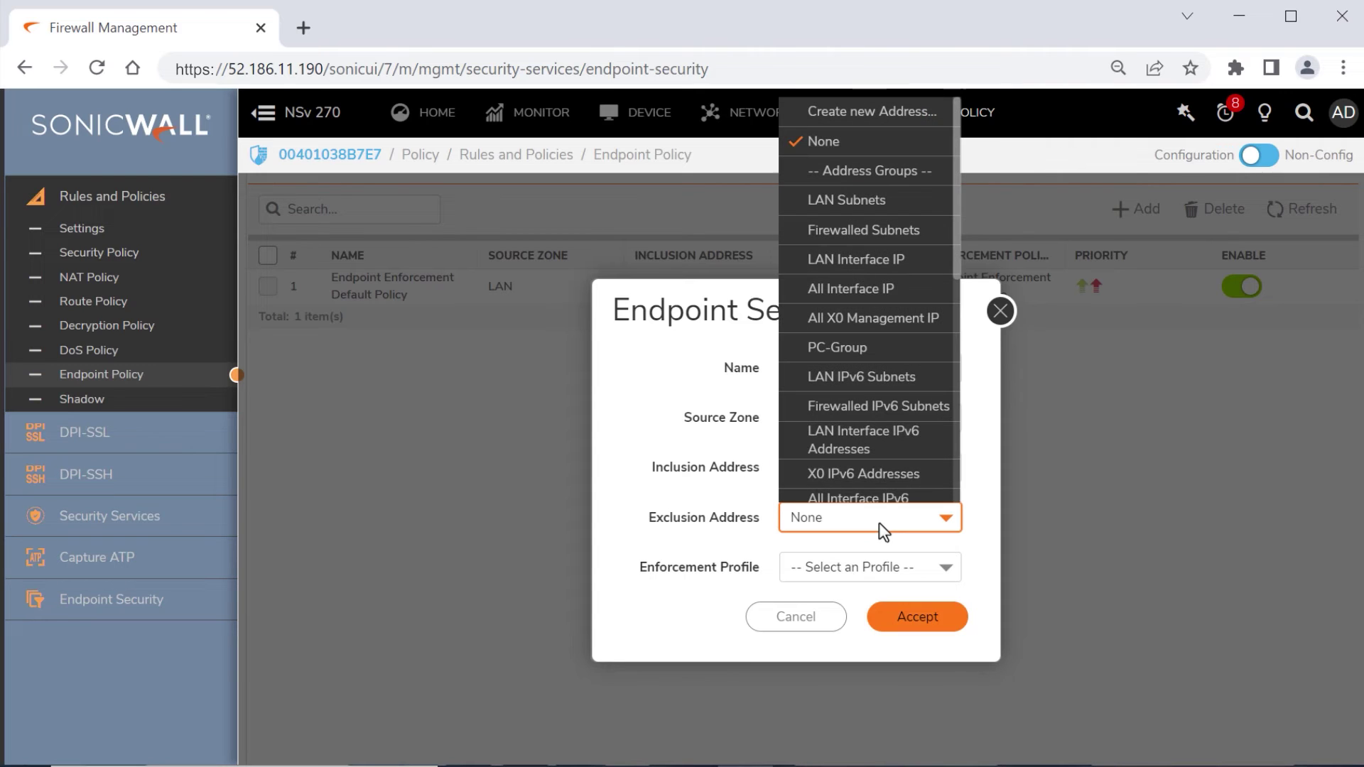
click(728, 484)
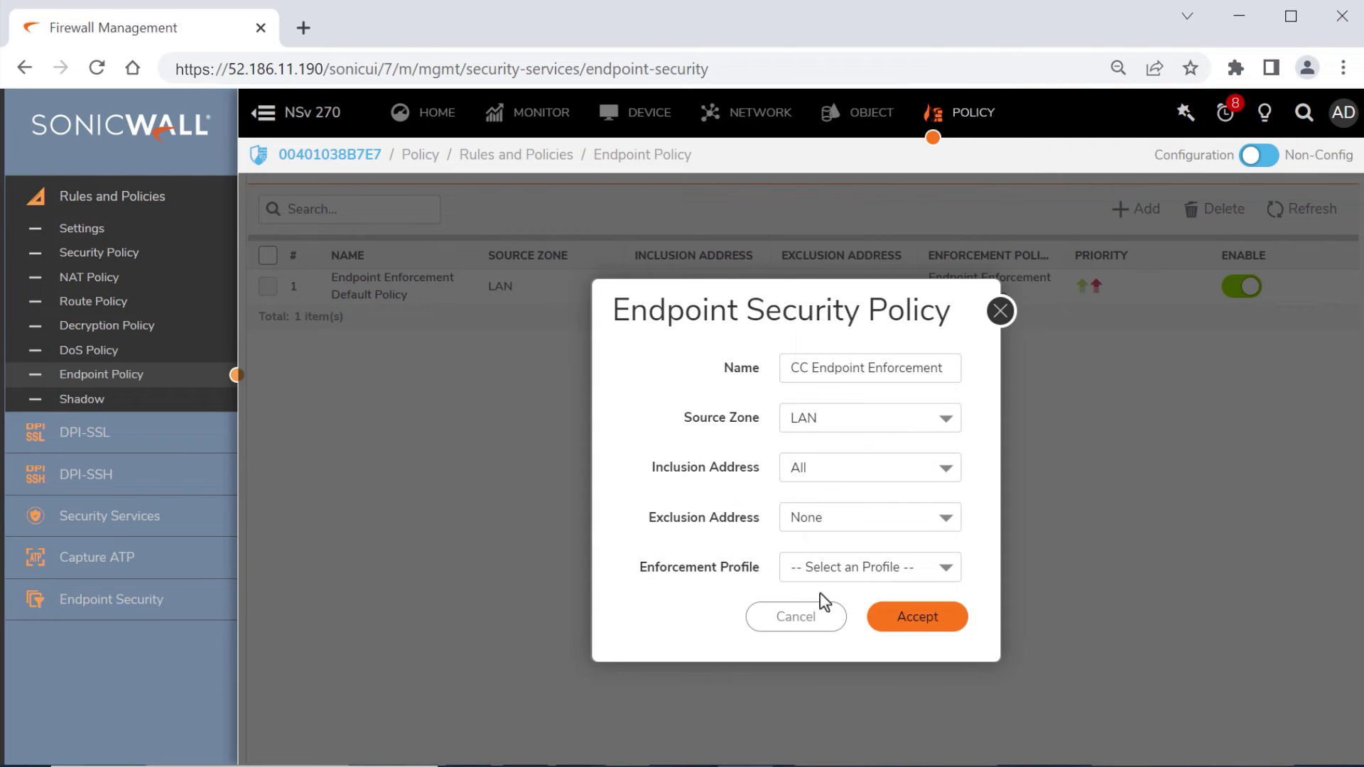
click(870, 569)
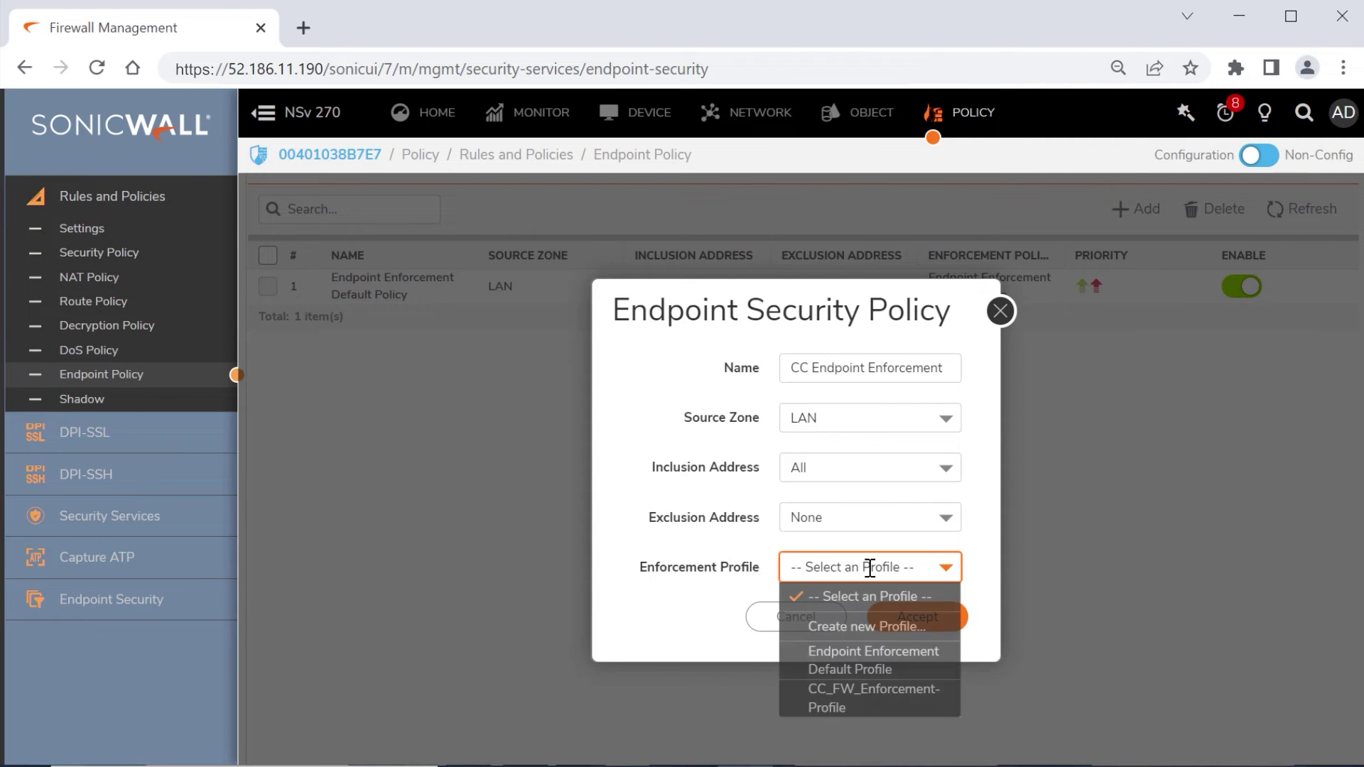
click(847, 711)
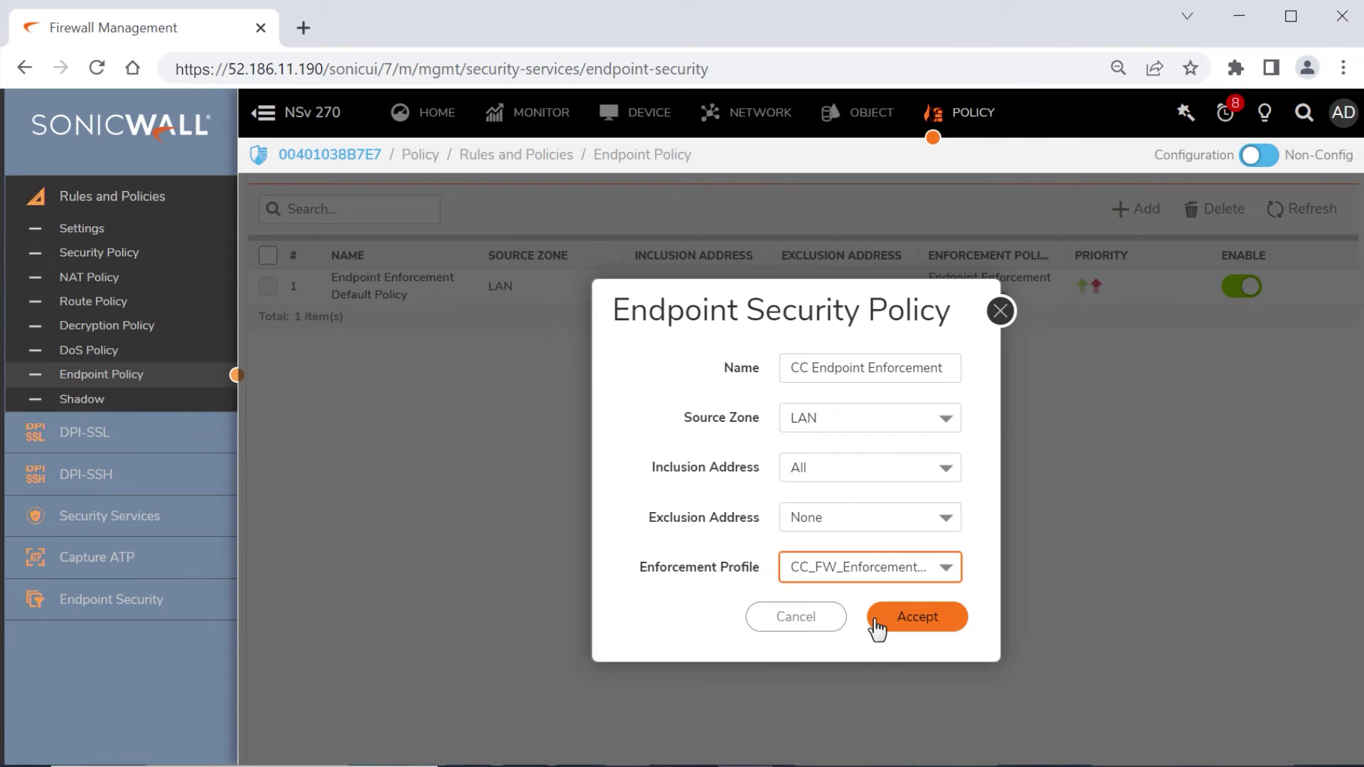
click(924, 618)
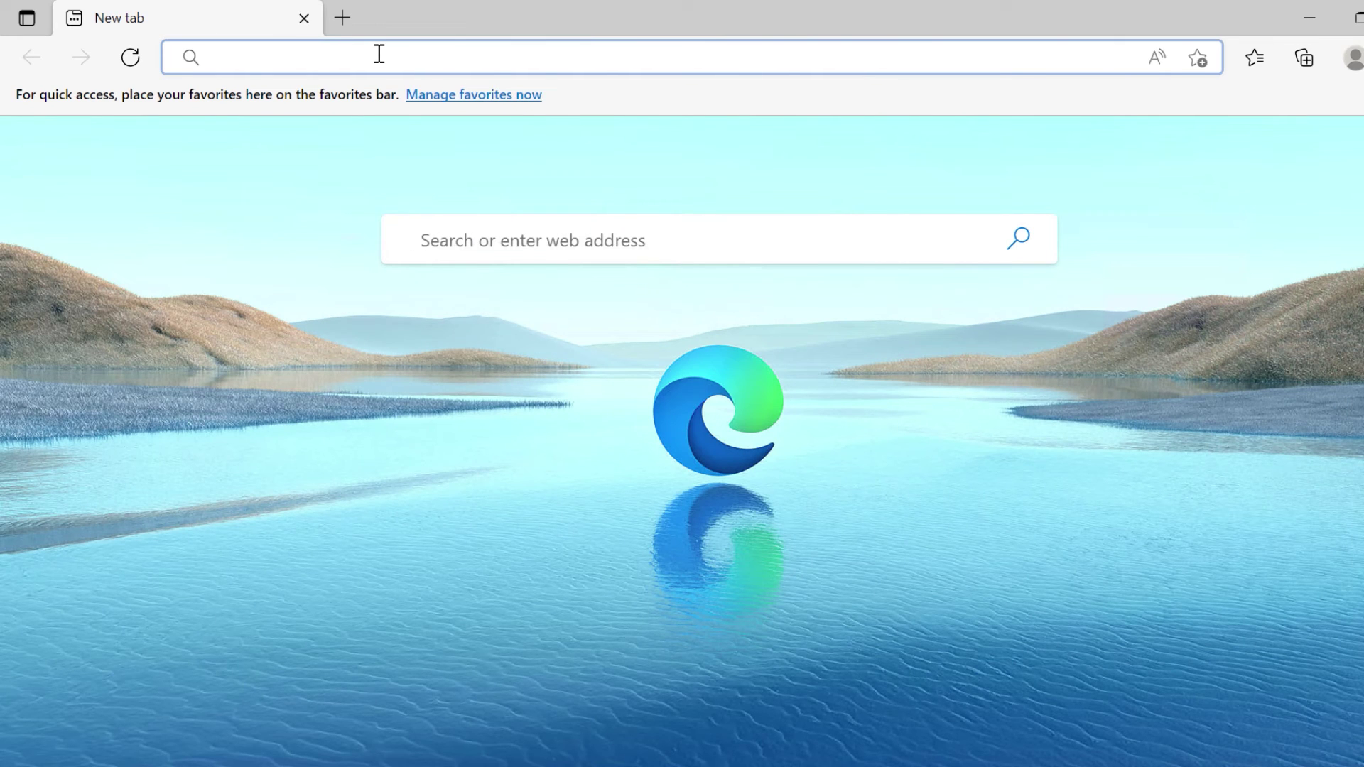
Visit google.com in Edge, hit the Capture Client block page, and download the Windows installer.
text(google.com)
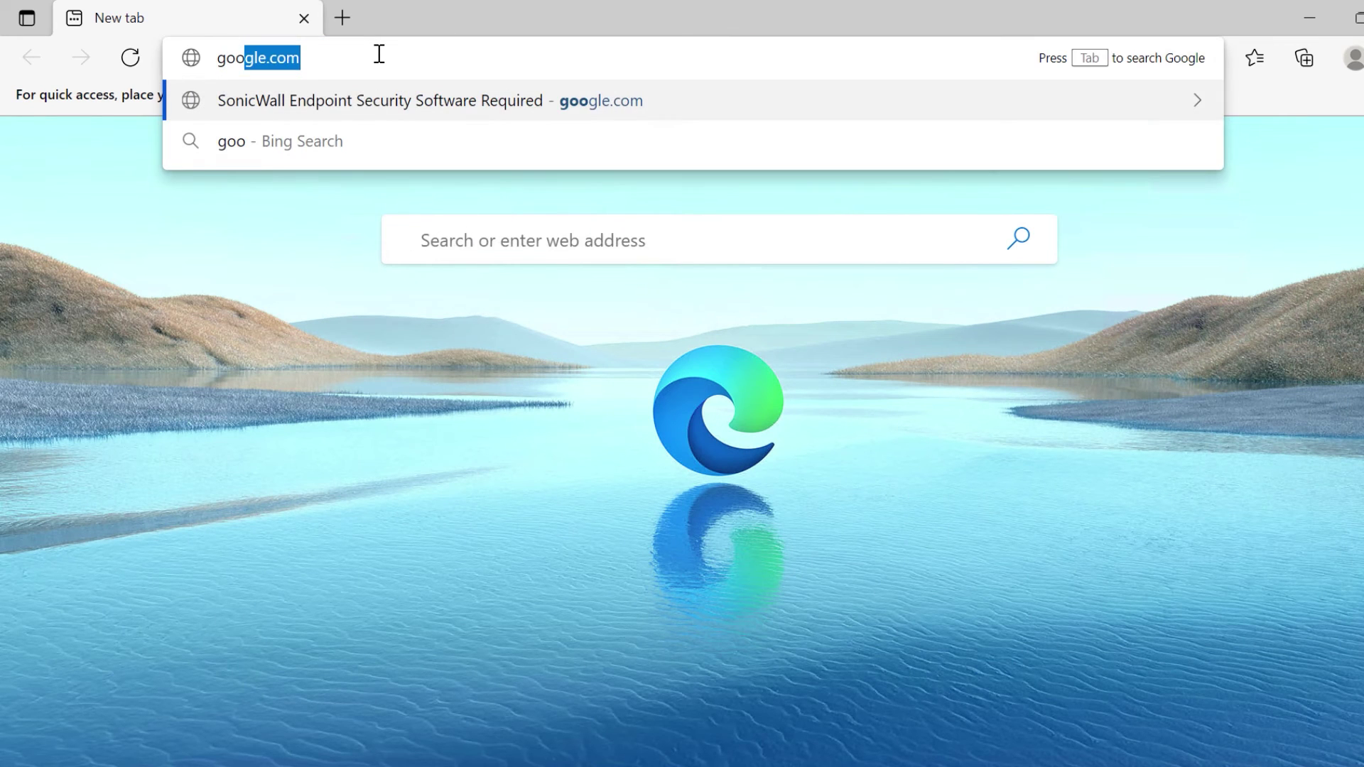
key(Return)
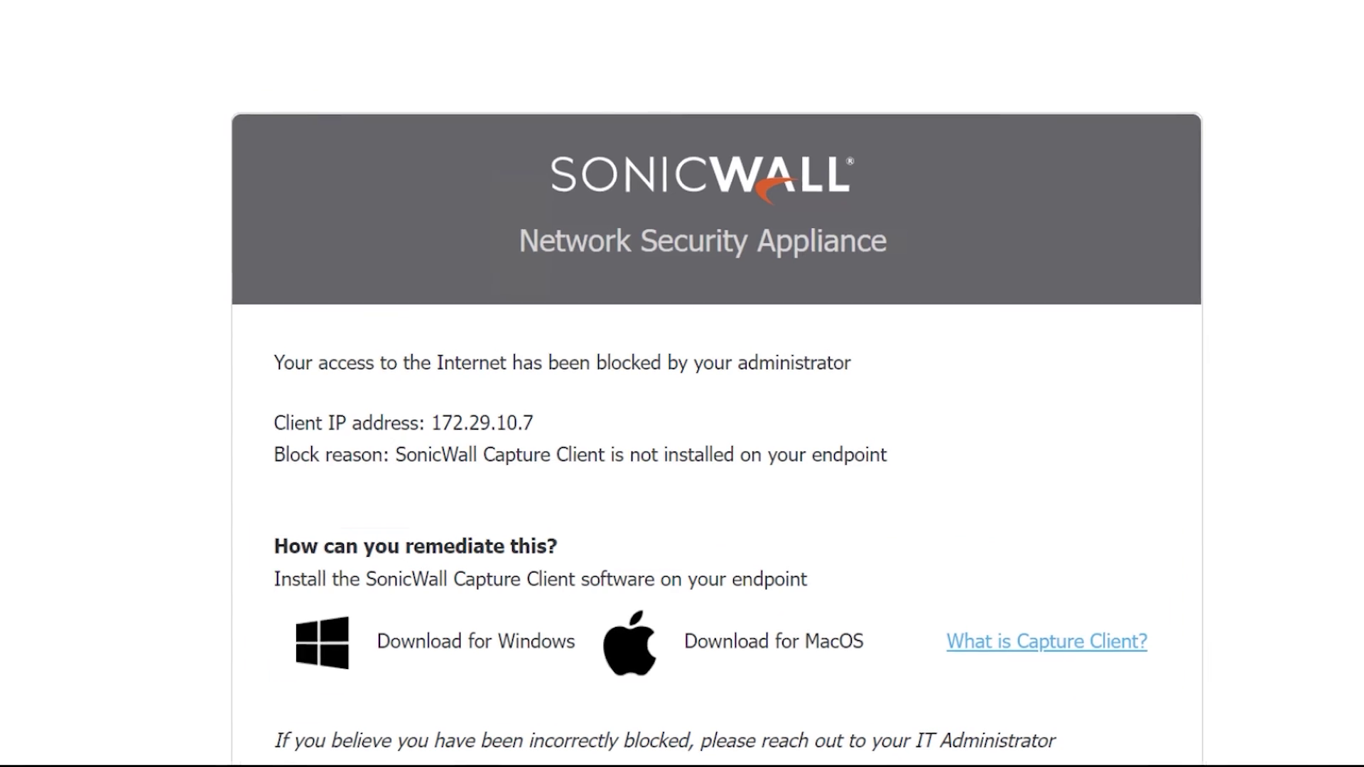
scroll(441, 622, down, 1)
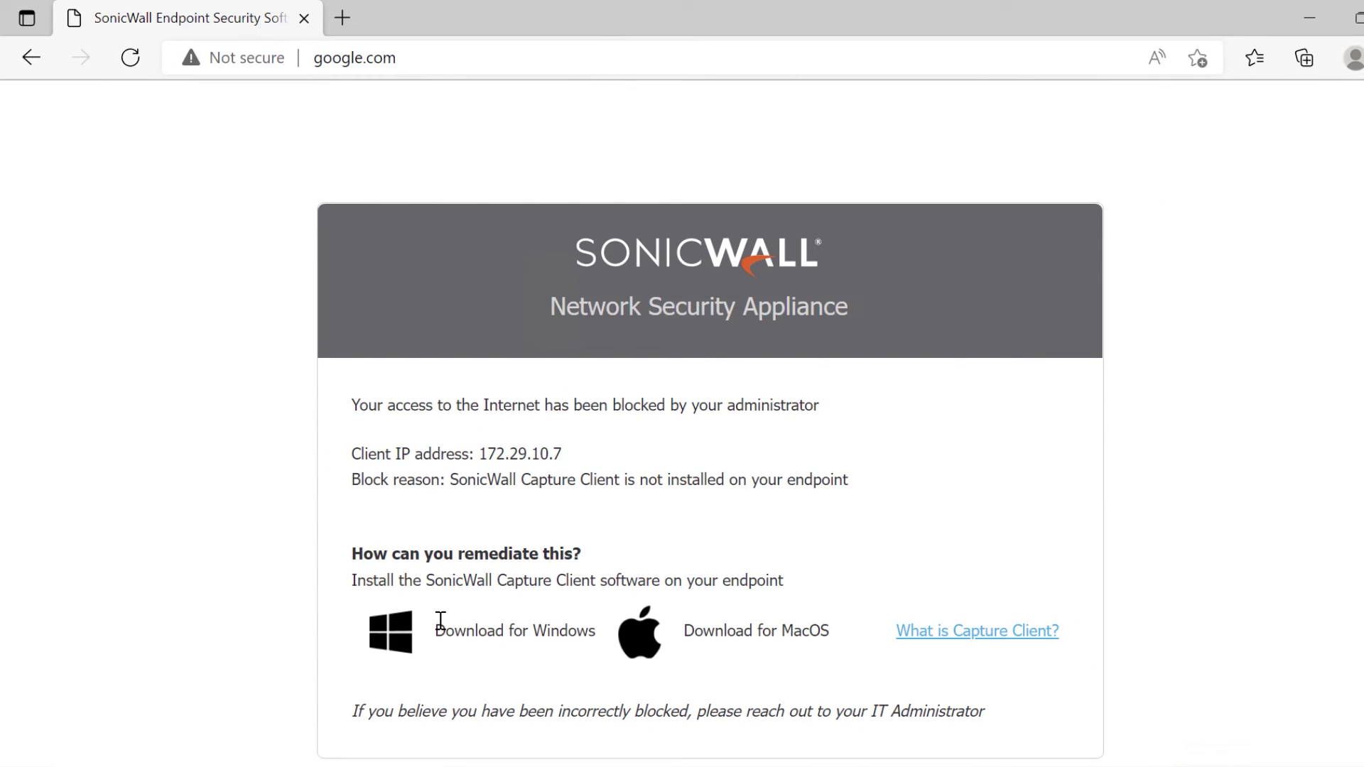
click(441, 622)
Run SonicWallCaptureClient.msi from Downloads, accept the license, approve admin access, and finish setup.
click(1227, 152)
double_click(547, 182)
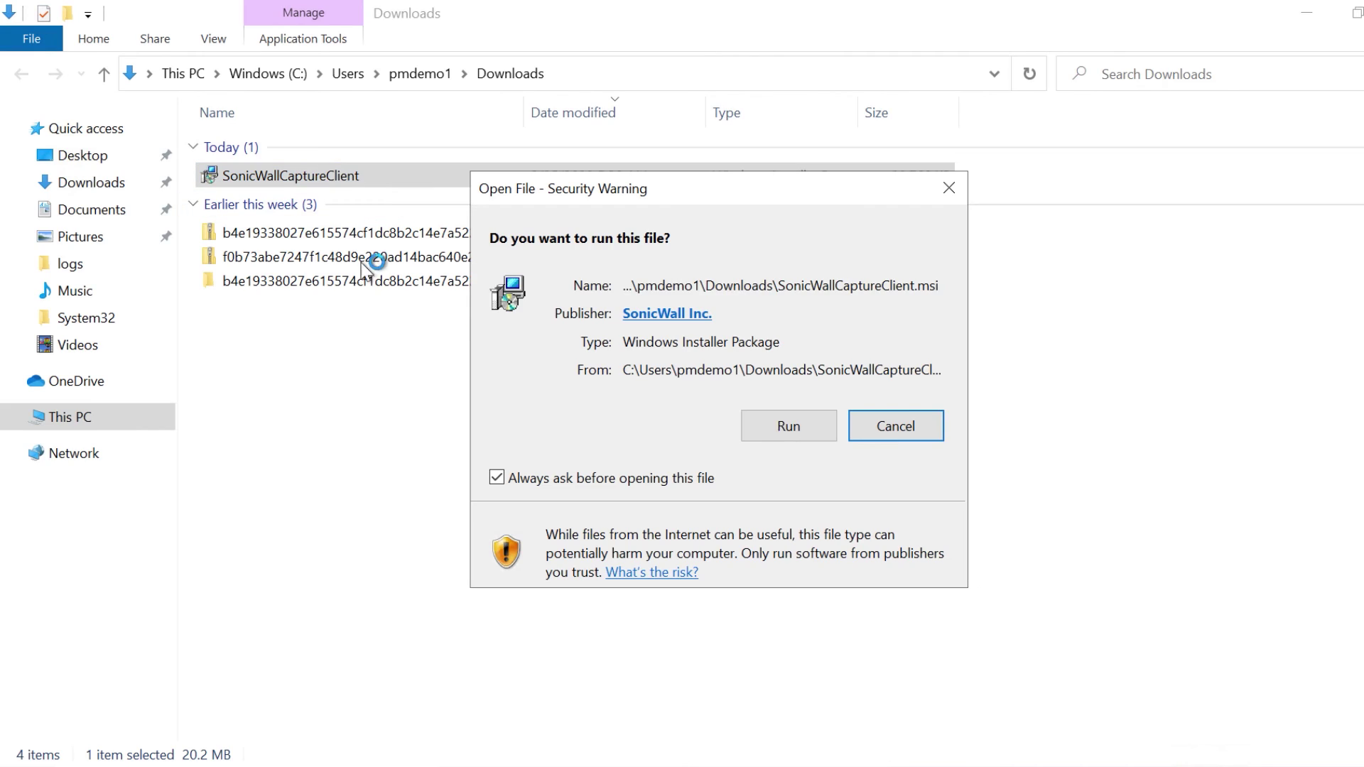
click(793, 425)
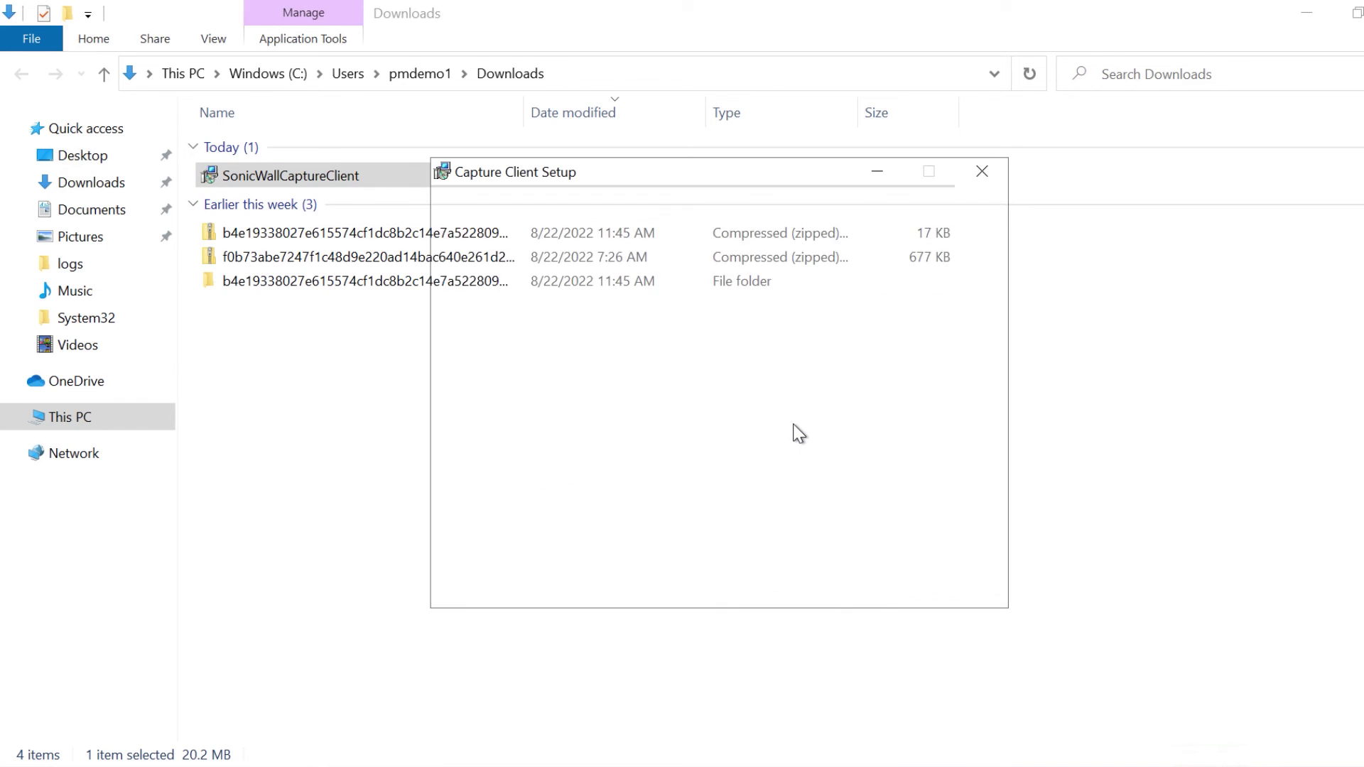
click(843, 582)
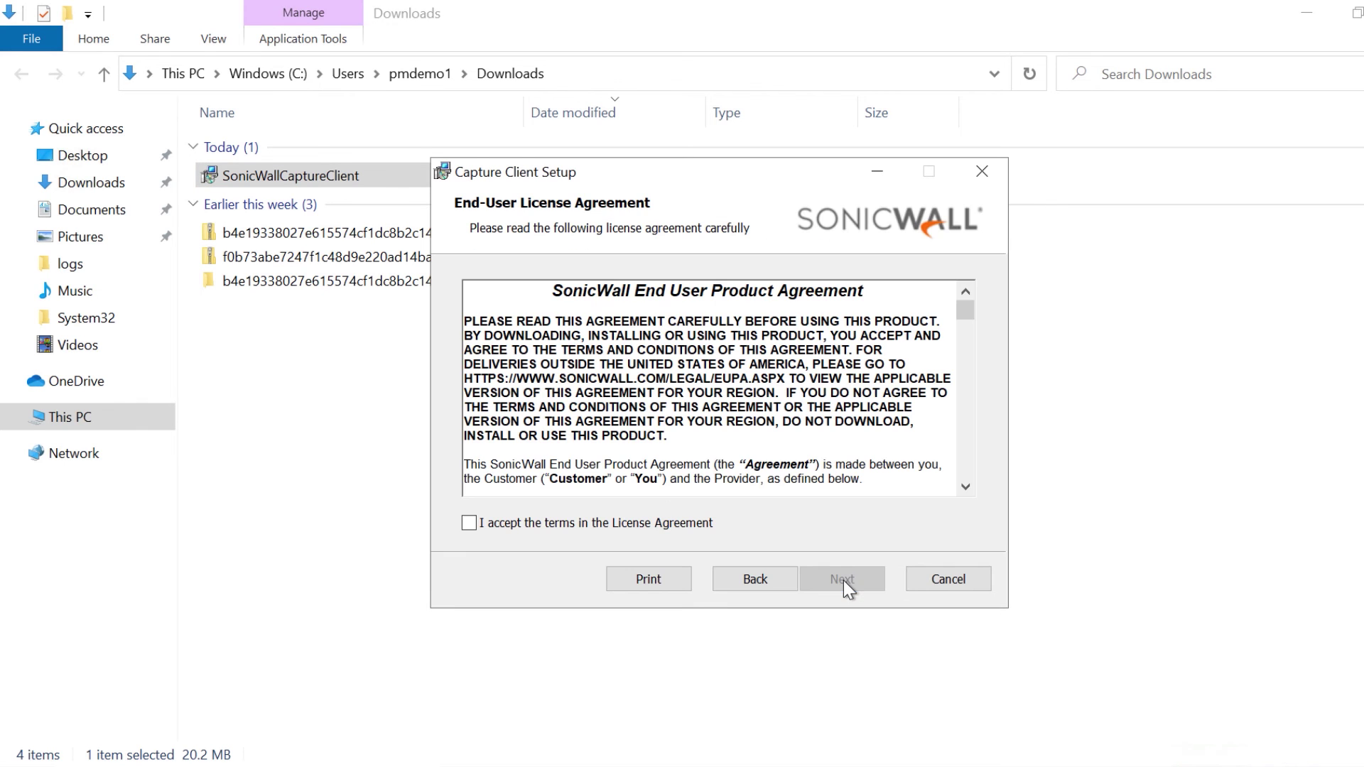
click(648, 527)
click(833, 577)
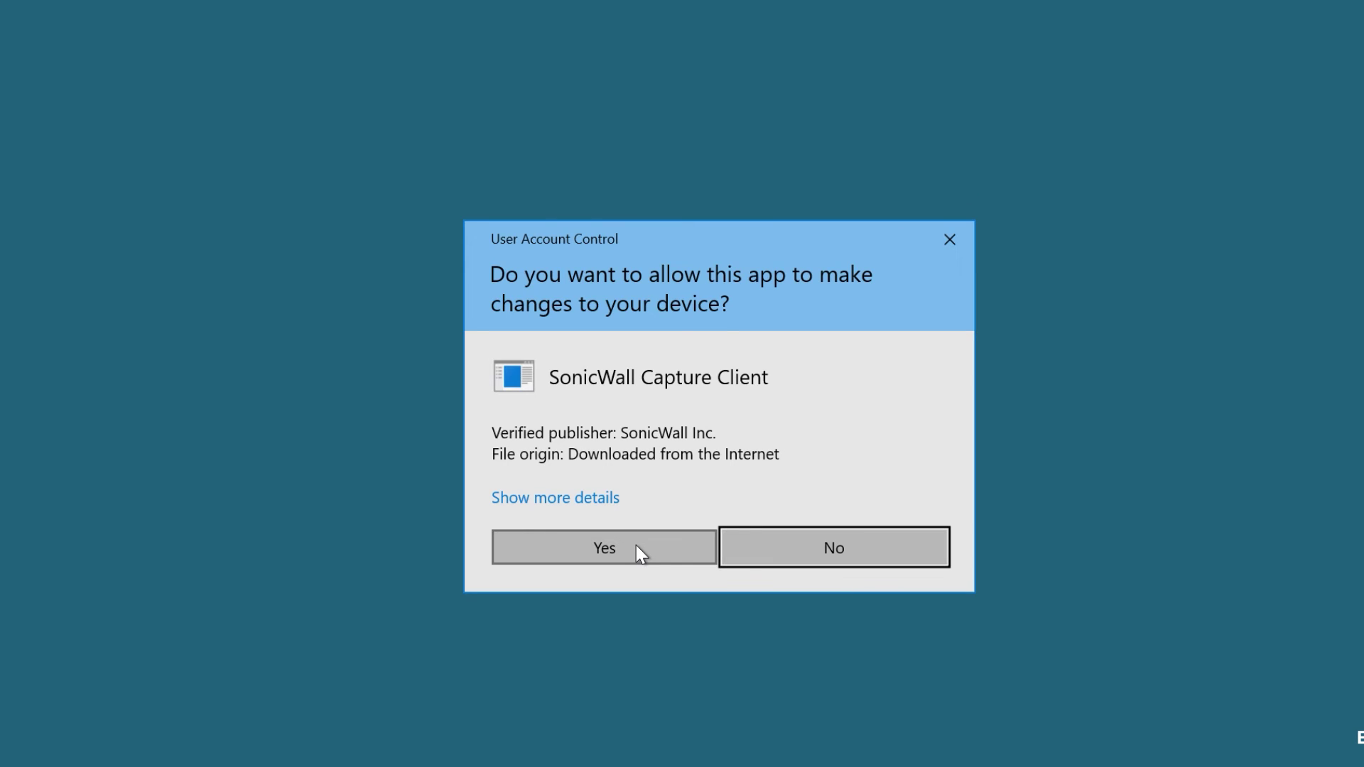
click(636, 547)
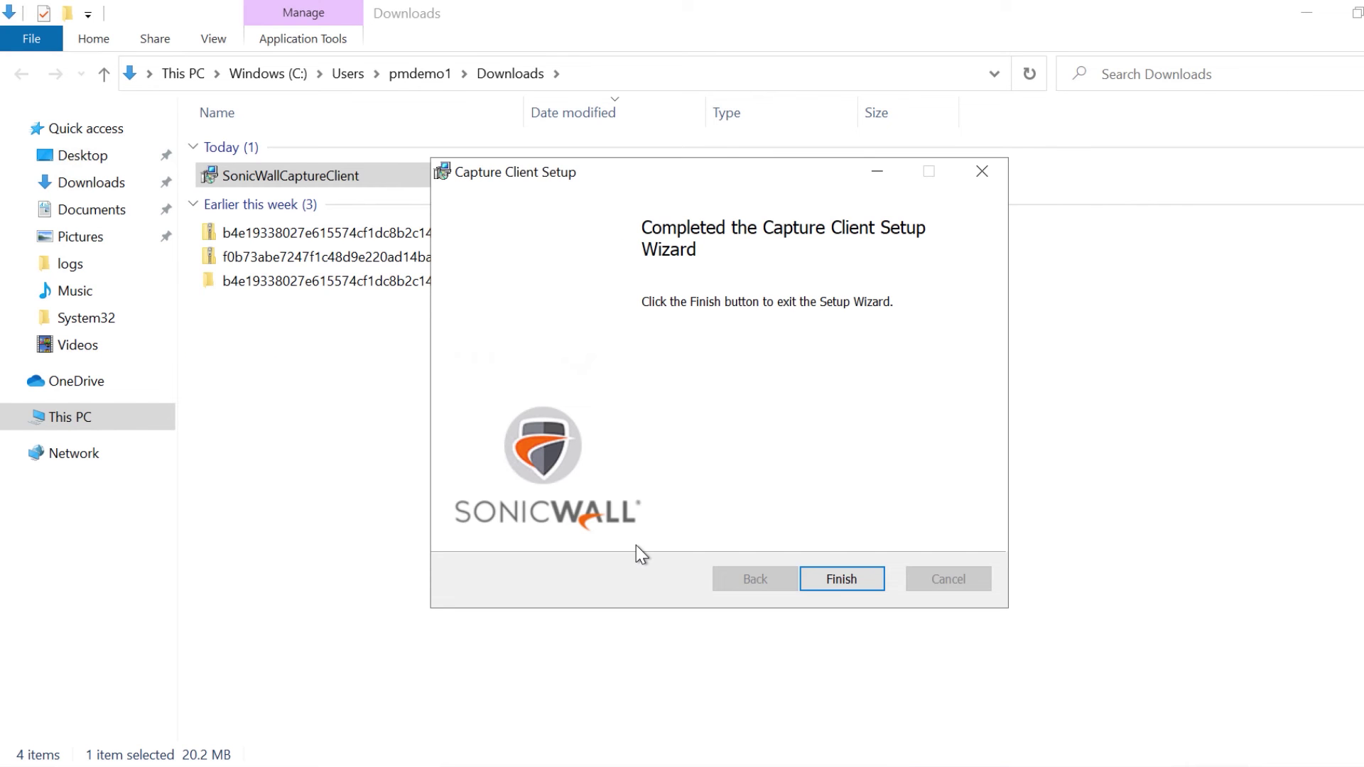
click(841, 580)
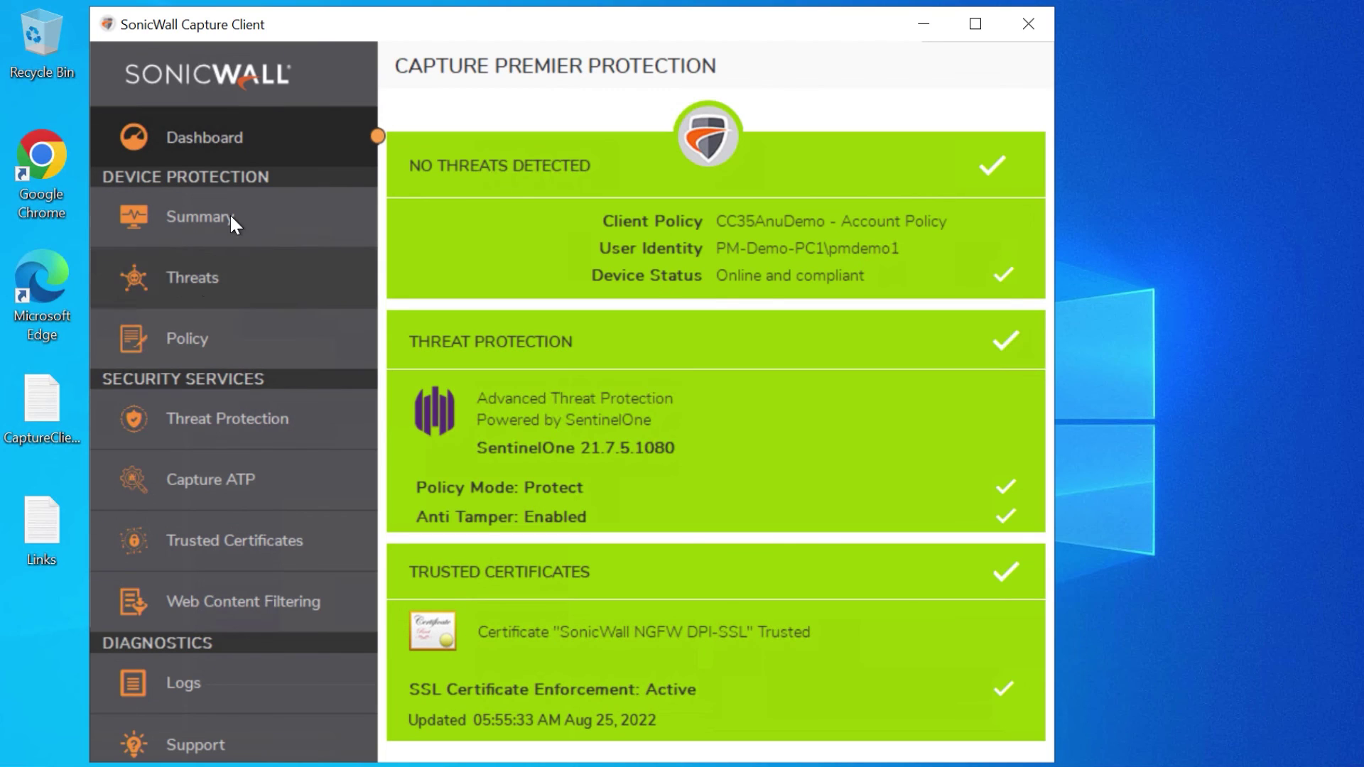
Review the Capture Client Summary, then load google.com in Edge to confirm it's no longer blocked.
click(231, 218)
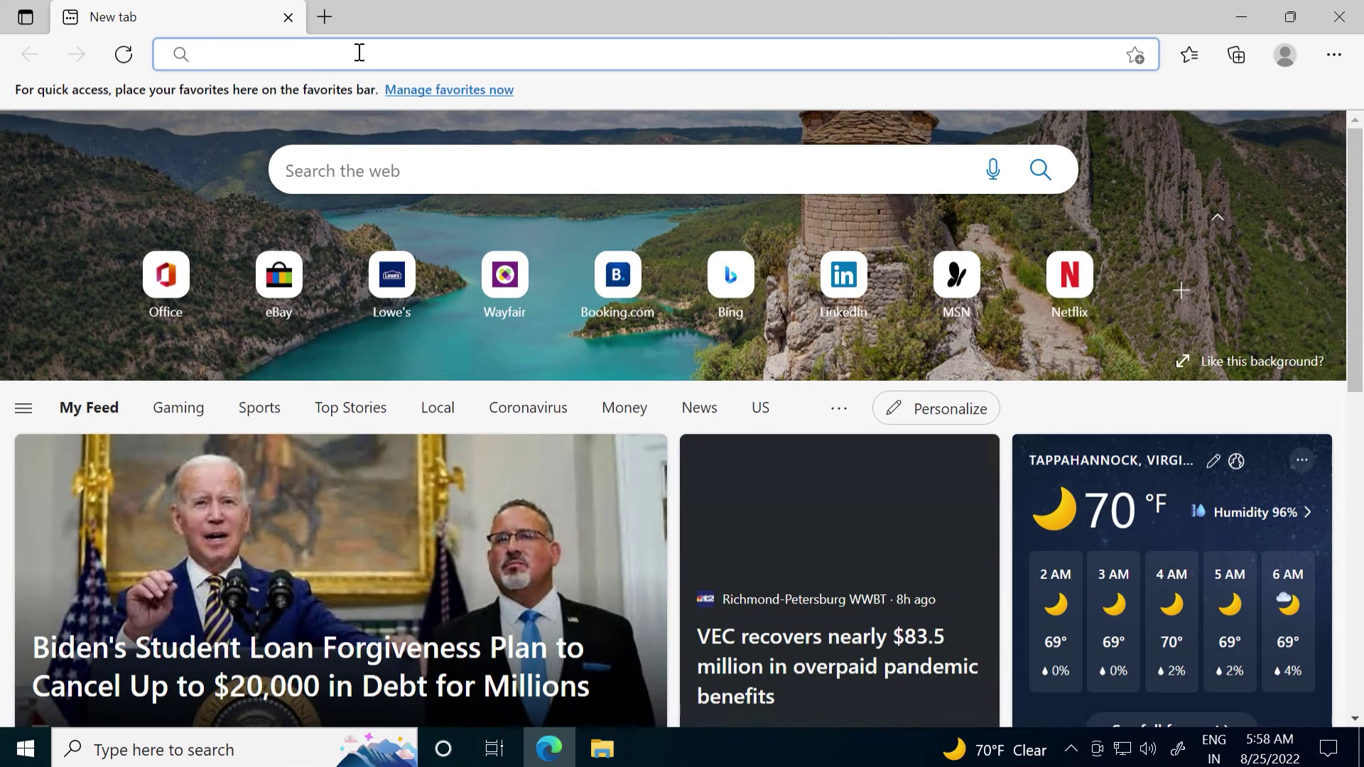
text(google.com)
key(Return)
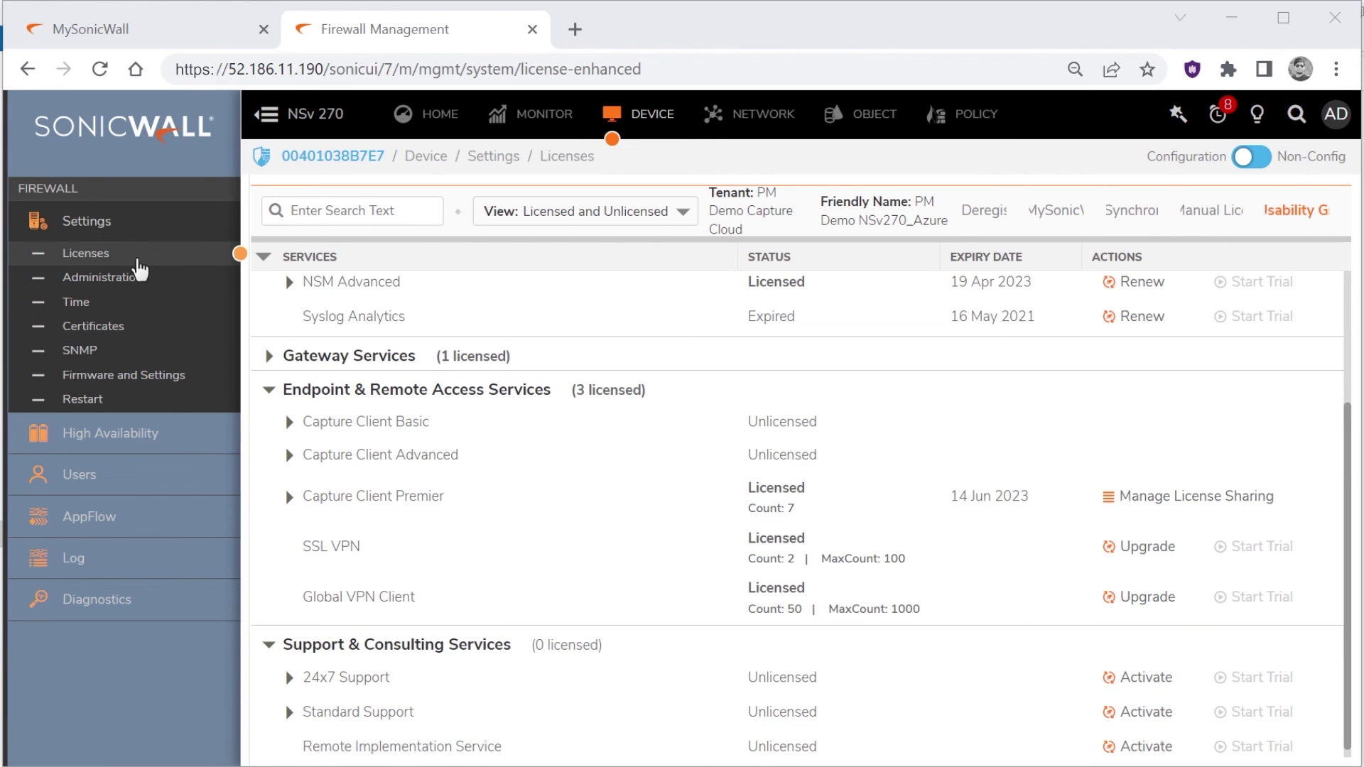
Open Device > Users > Status to see the user at 172.29.10.6 logged in via SSO Endpoint Security.
click(112, 491)
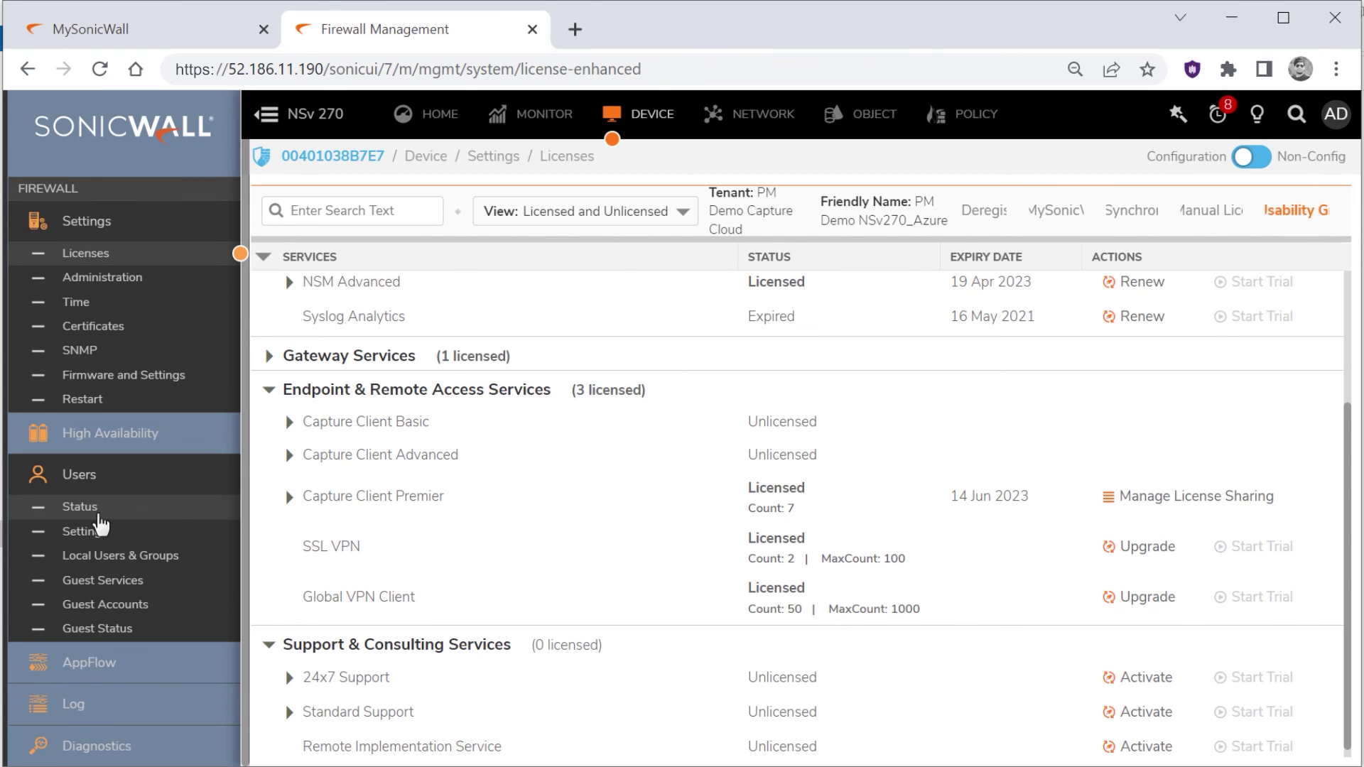
click(100, 517)
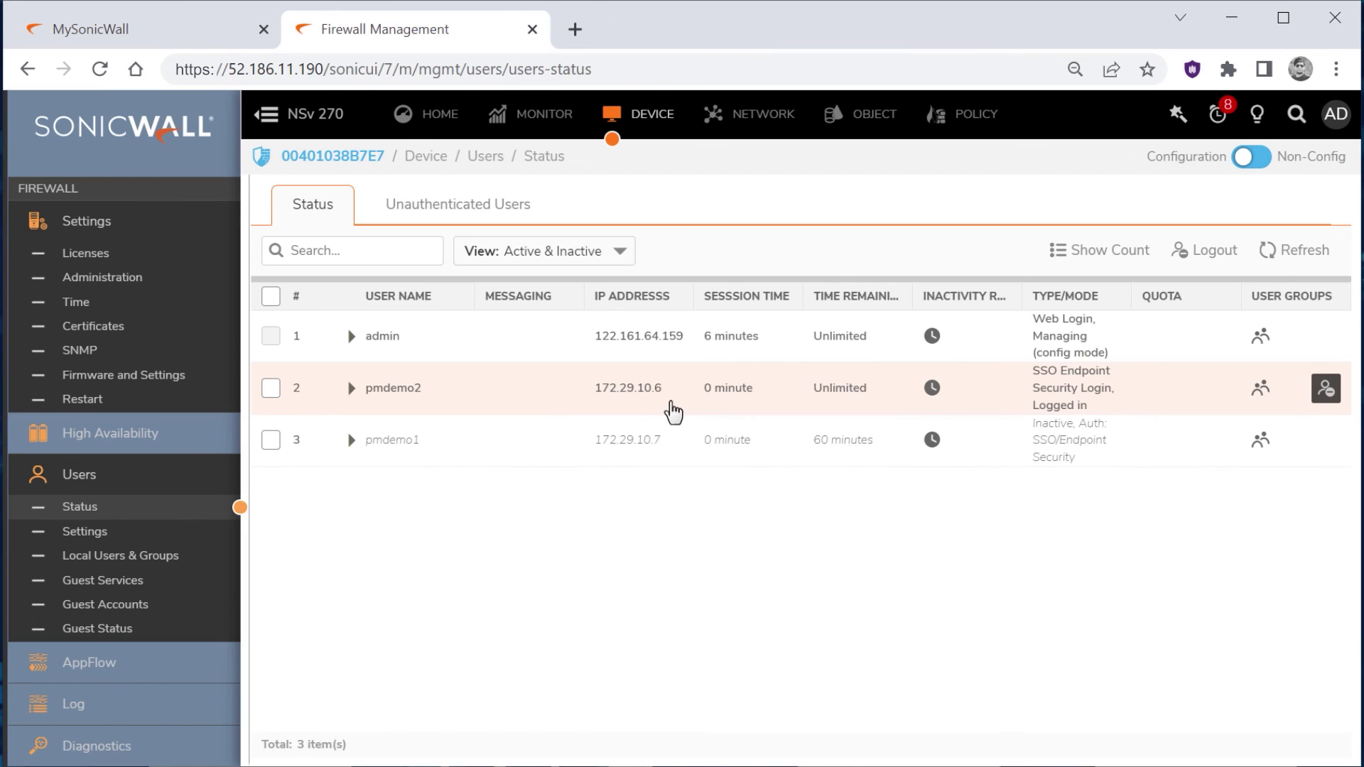